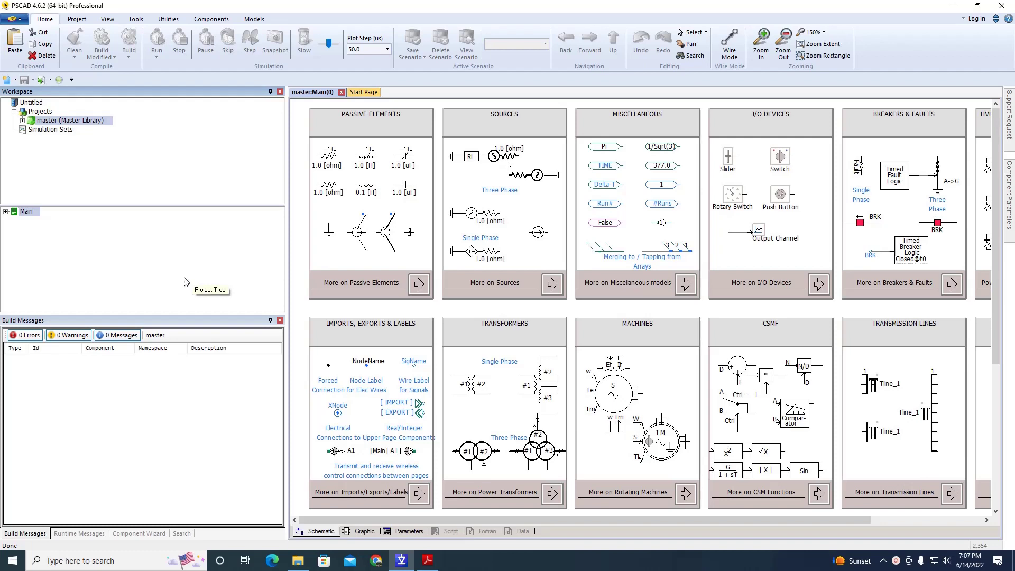
Step: Read the five-pane checklist on page 5 of the tutorial PDF, then return to PSCAD
left_click(427, 561)
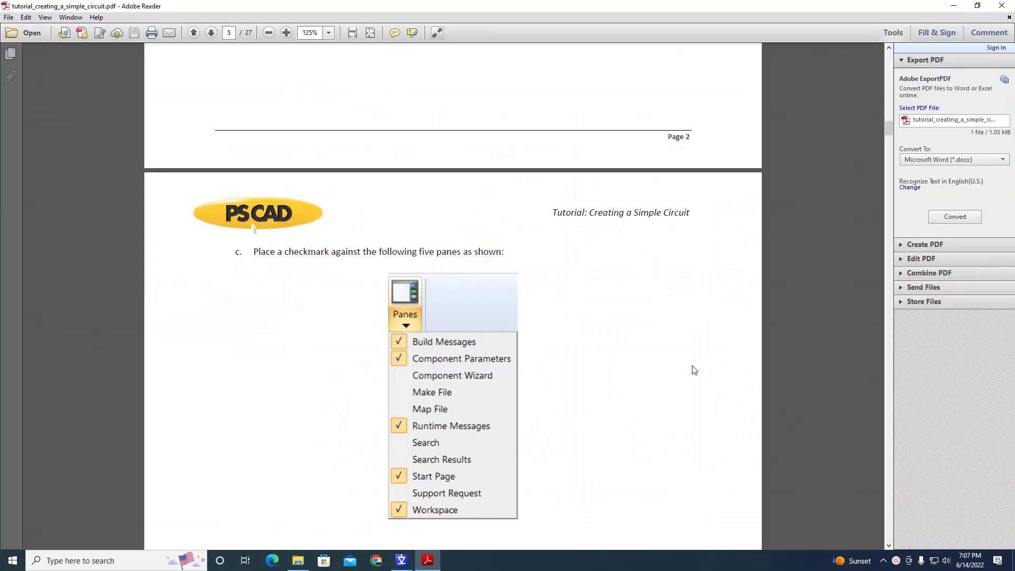
scroll(706, 366, "up", 3)
left_click_drag(889, 127, 889, 49)
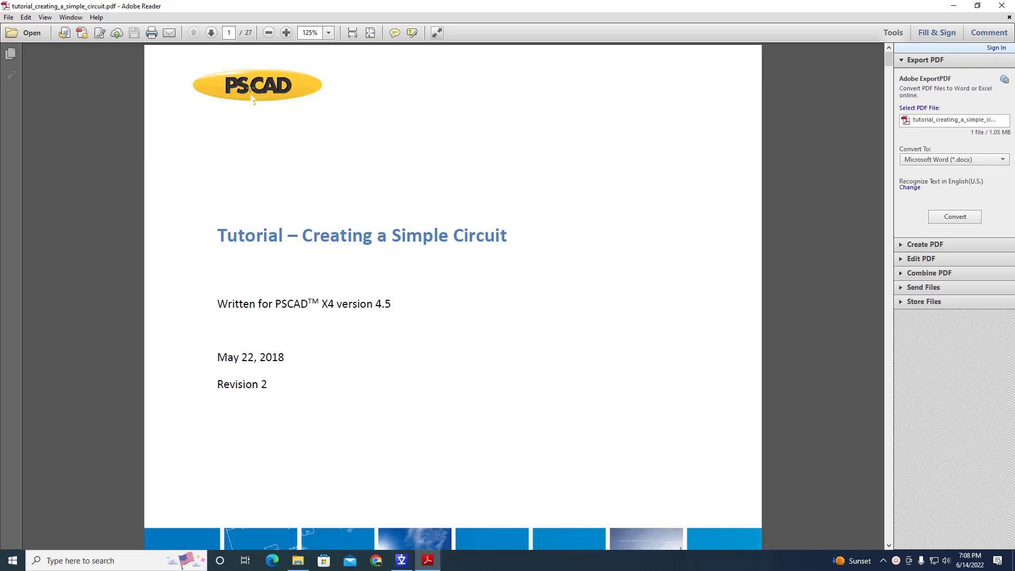
scroll(627, 254, "down", 5)
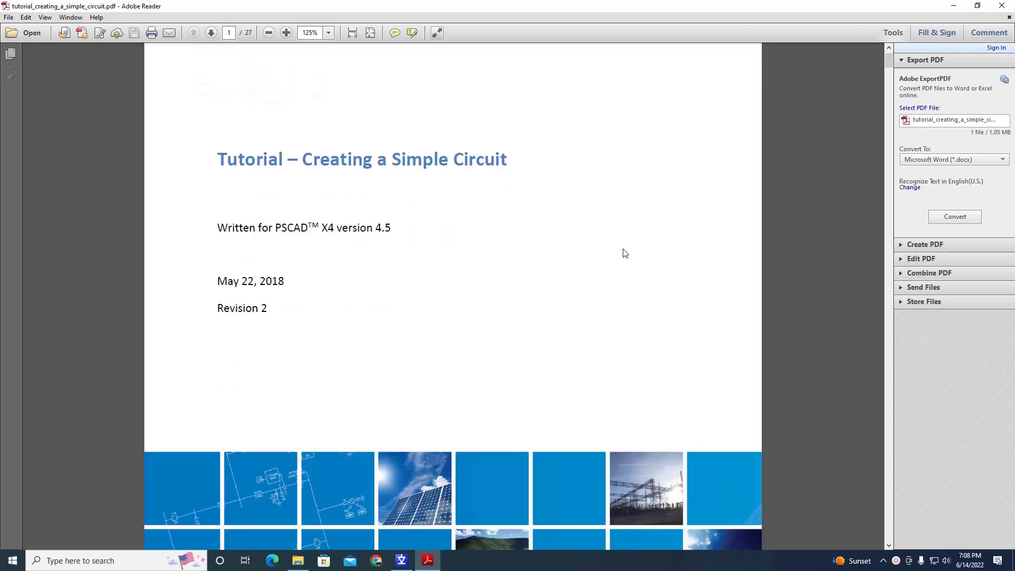
scroll(615, 313, "down", 5)
scroll(603, 341, "down", 5)
scroll(600, 325, "down", 3)
scroll(601, 325, "down", 5)
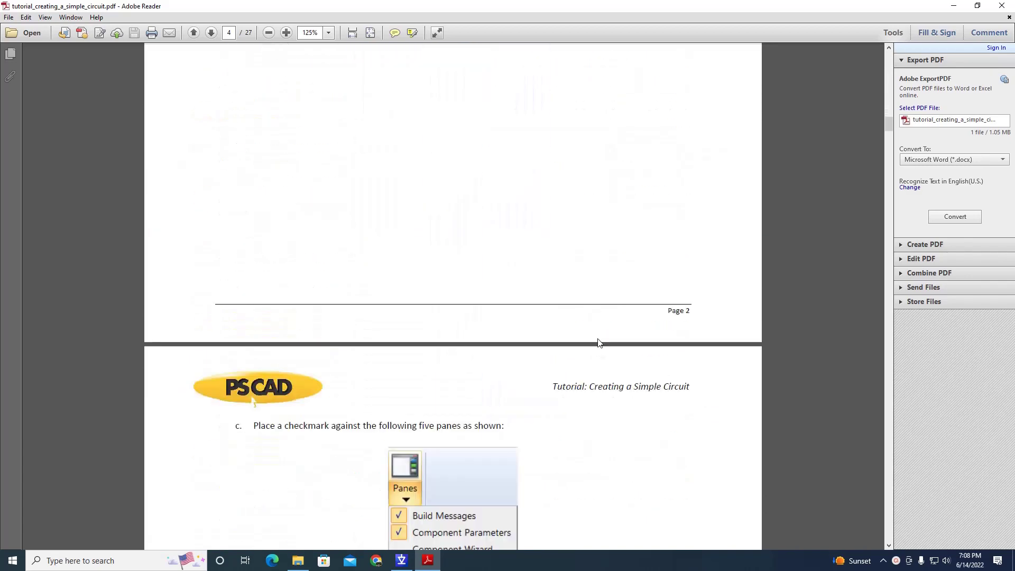
scroll(599, 340, "down", 5)
scroll(601, 346, "down", 2)
scroll(601, 332, "up", 2)
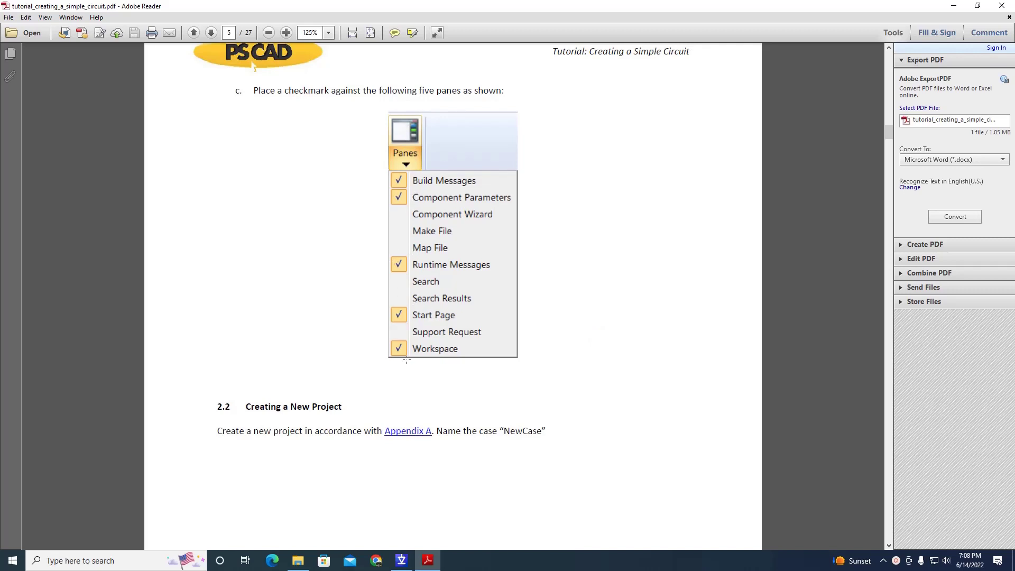
left_click(401, 560)
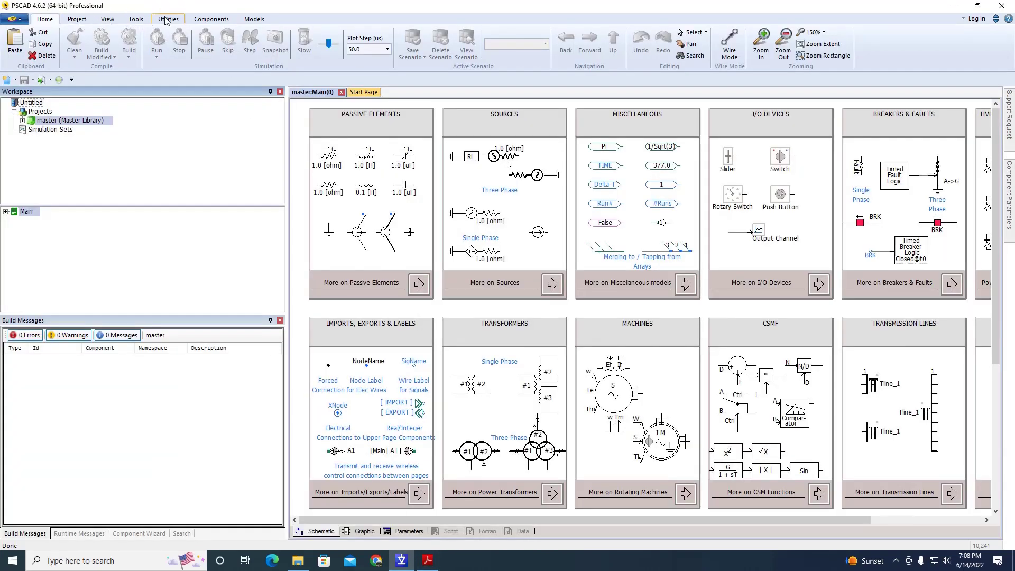
Step: Enable the Start Page and Component Parameters panes from the View Panes list, then consult the tutorial
left_click(110, 19)
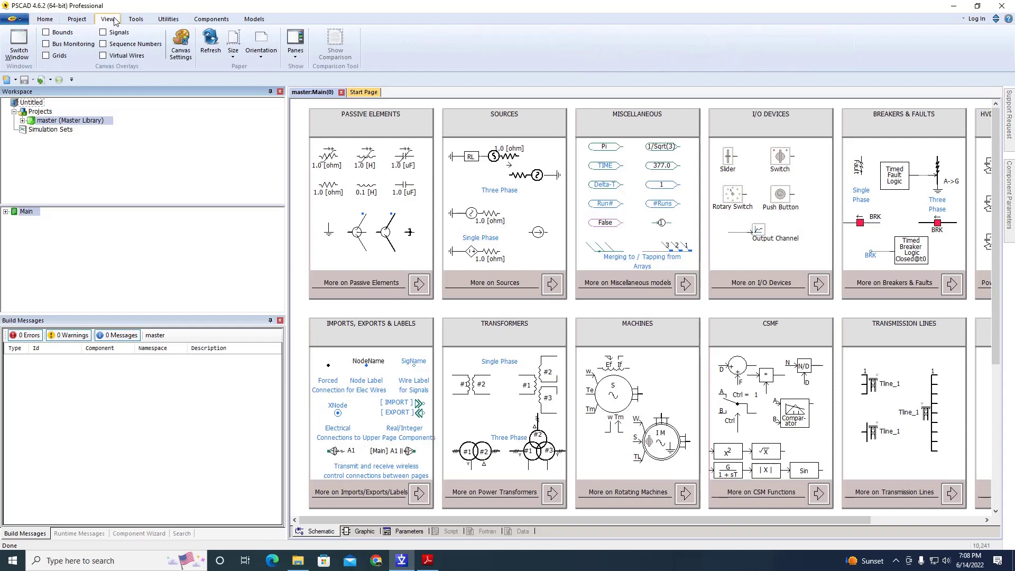
left_click(294, 55)
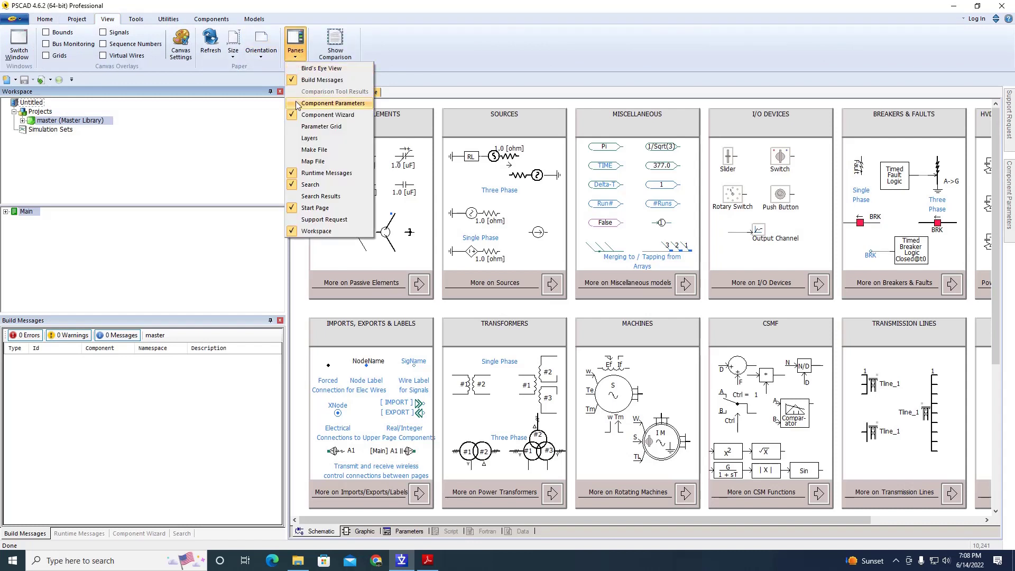
left_click(290, 207)
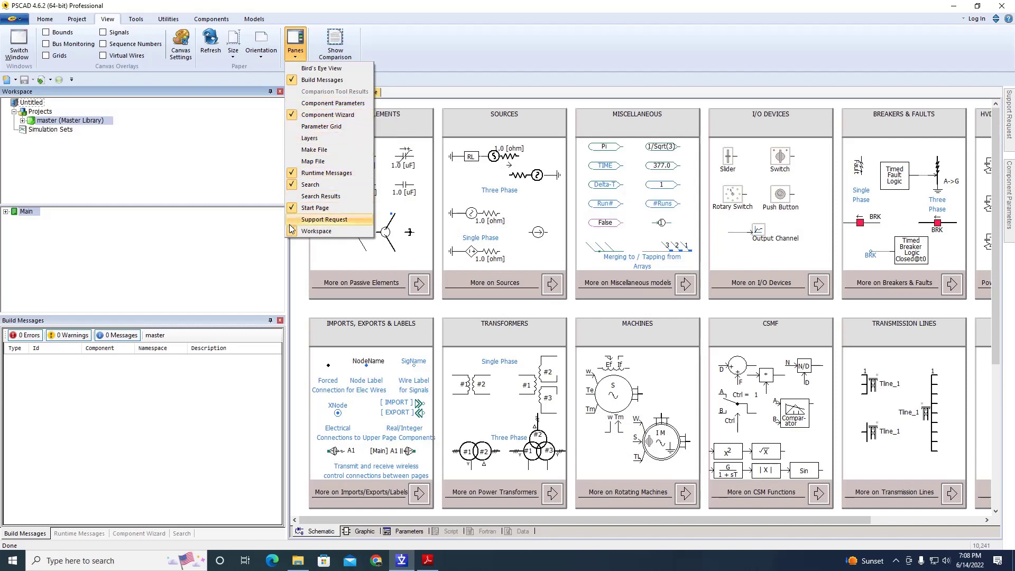
left_click(332, 102)
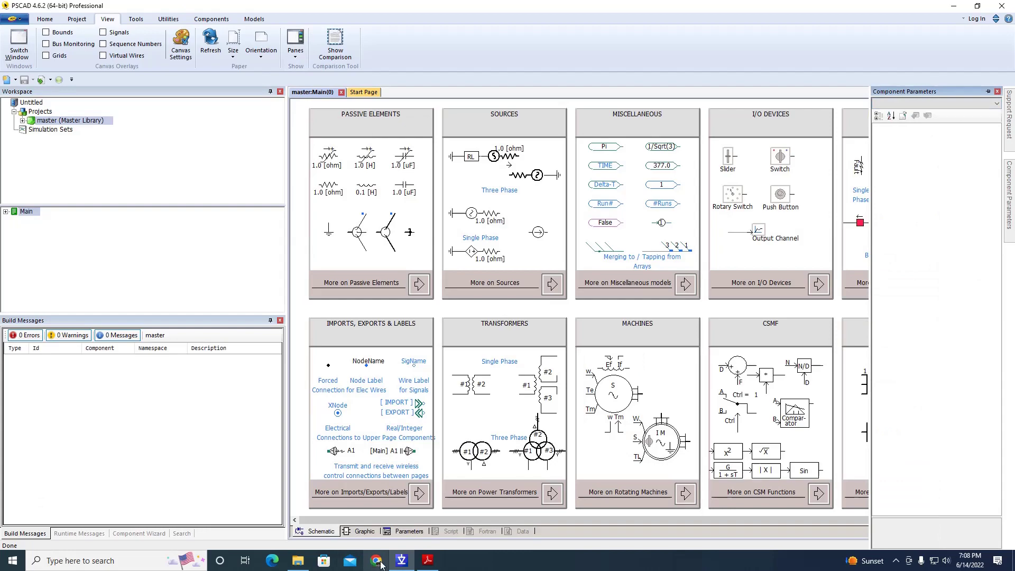
left_click(428, 560)
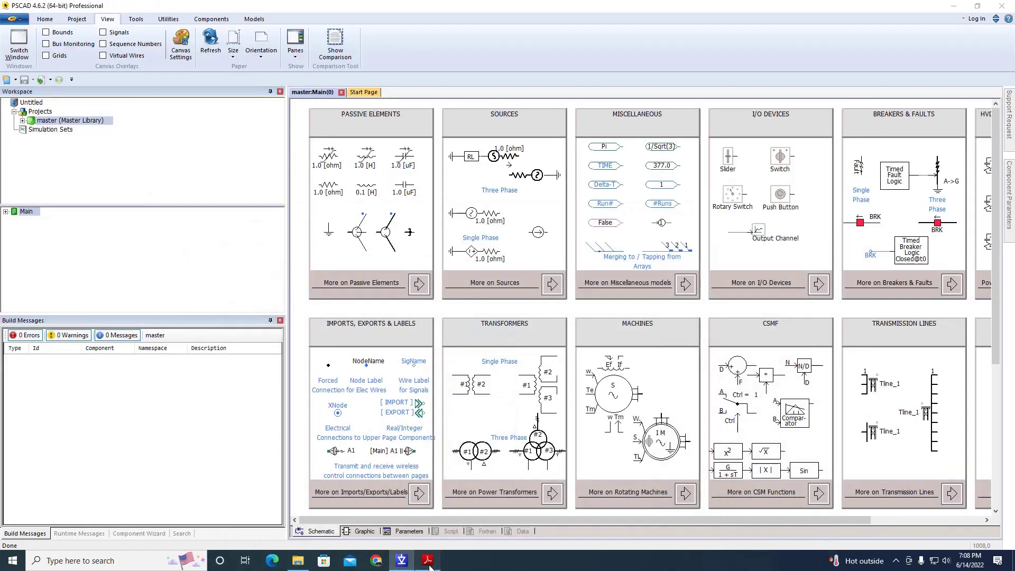
left_click(428, 561)
scroll(425, 471, "down", 4)
scroll(425, 471, "down", 5)
scroll(446, 340, "up", 3)
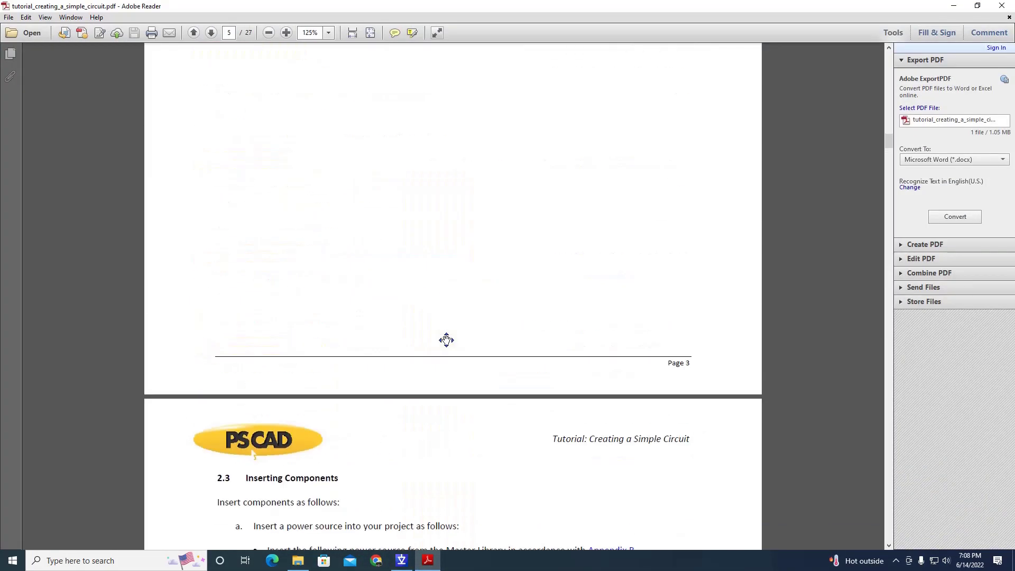
scroll(446, 340, "up", 5)
scroll(445, 328, "up", 3)
Step: Create a new case named 'simplecircuit' and review the tutorial's power-source insertion step
left_click(401, 561)
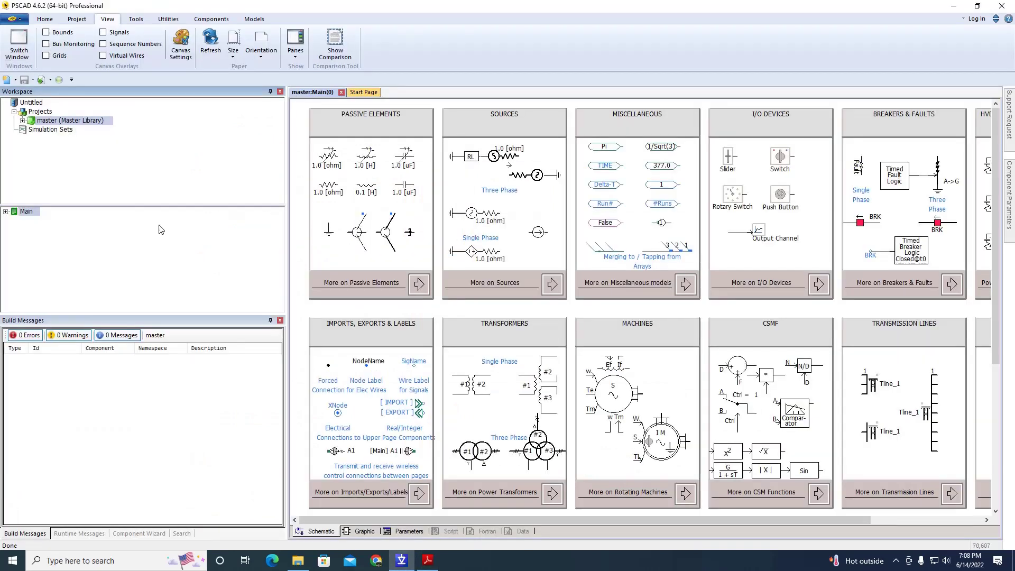
right_click(42, 120)
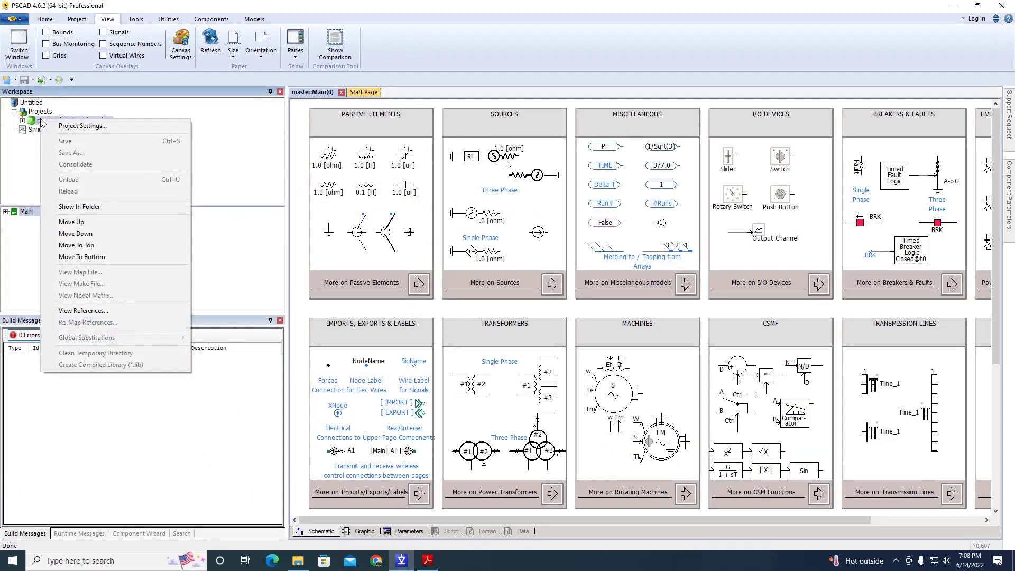
left_click(37, 123)
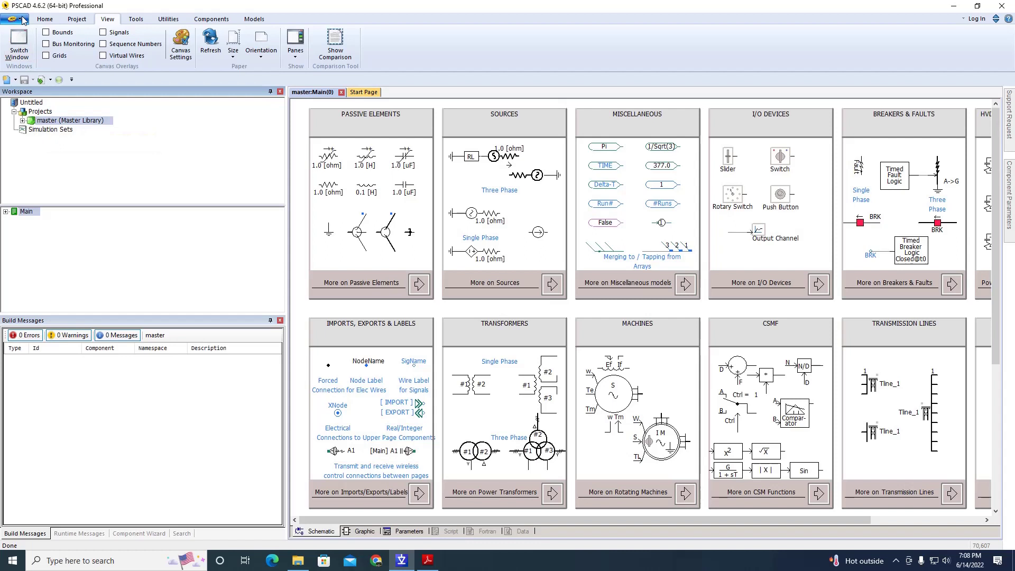
left_click(16, 19)
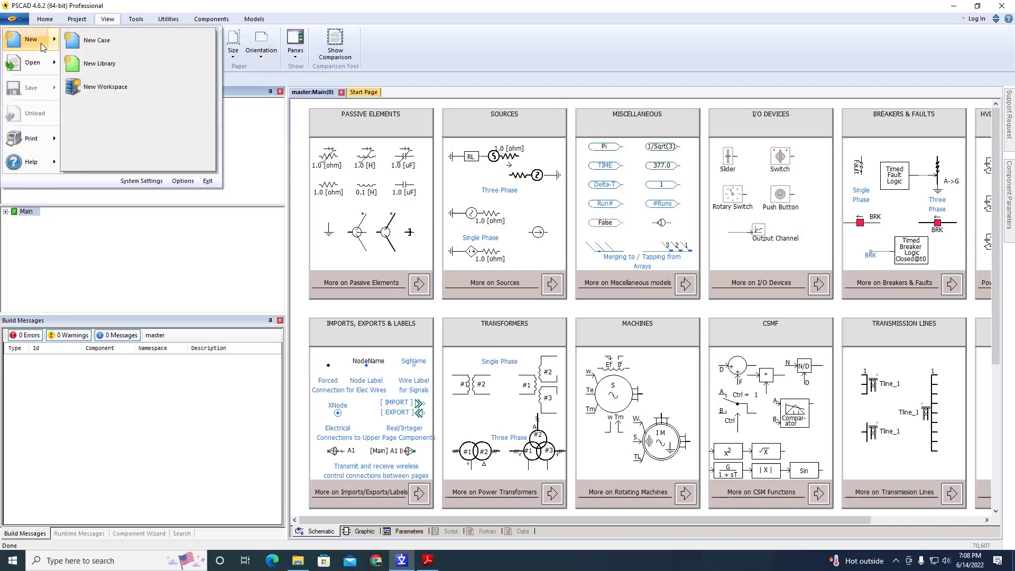
left_click(92, 38)
left_click(479, 247)
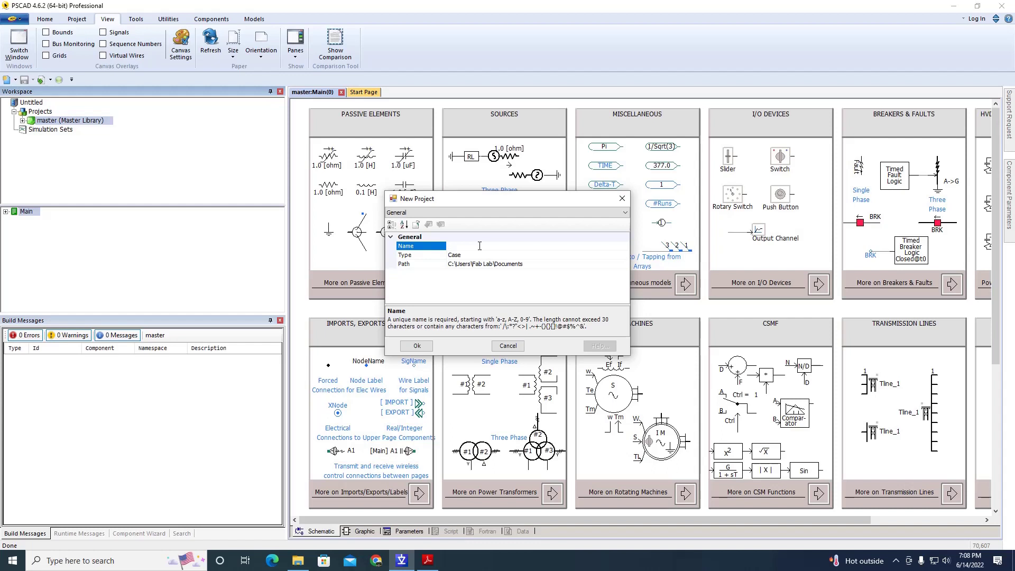
type("simplecircuit")
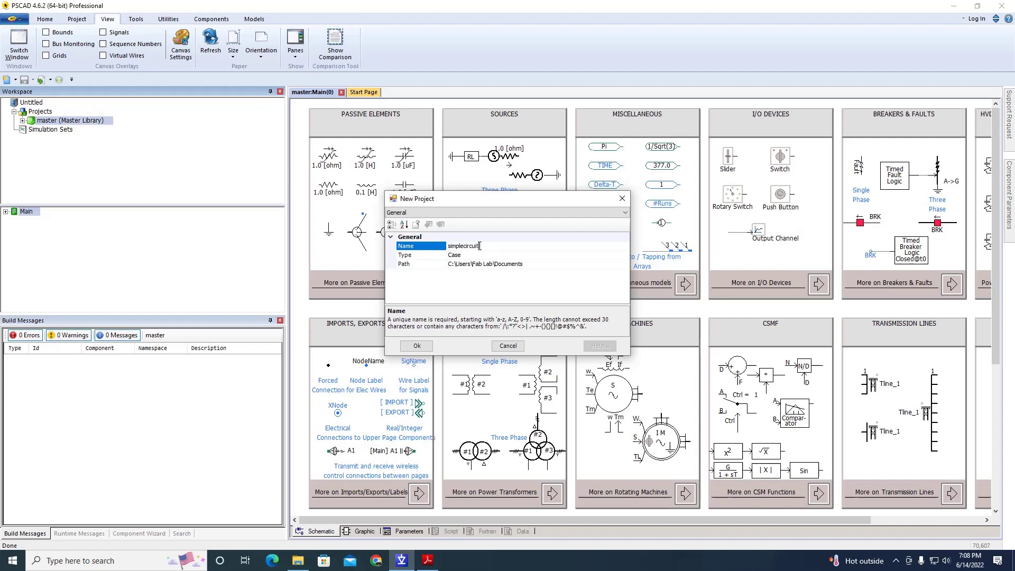
key("Return")
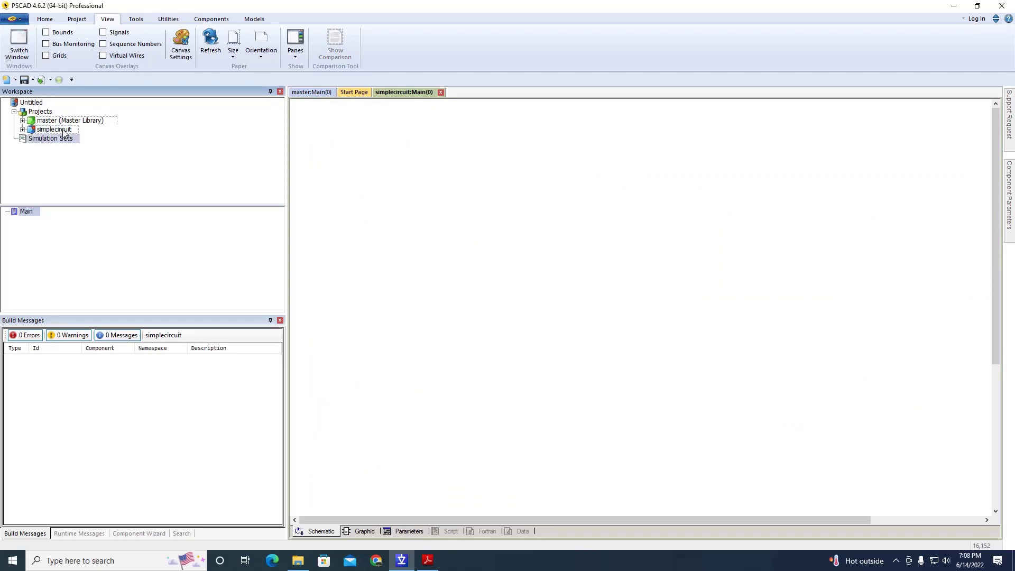
left_click(427, 561)
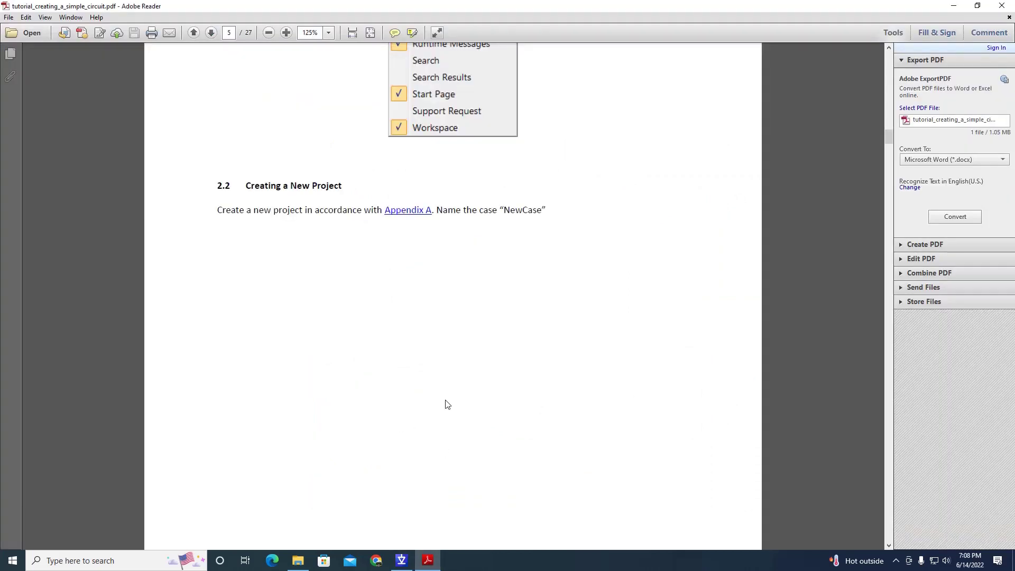
scroll(448, 375, "down", 8)
scroll(443, 380, "down", 2)
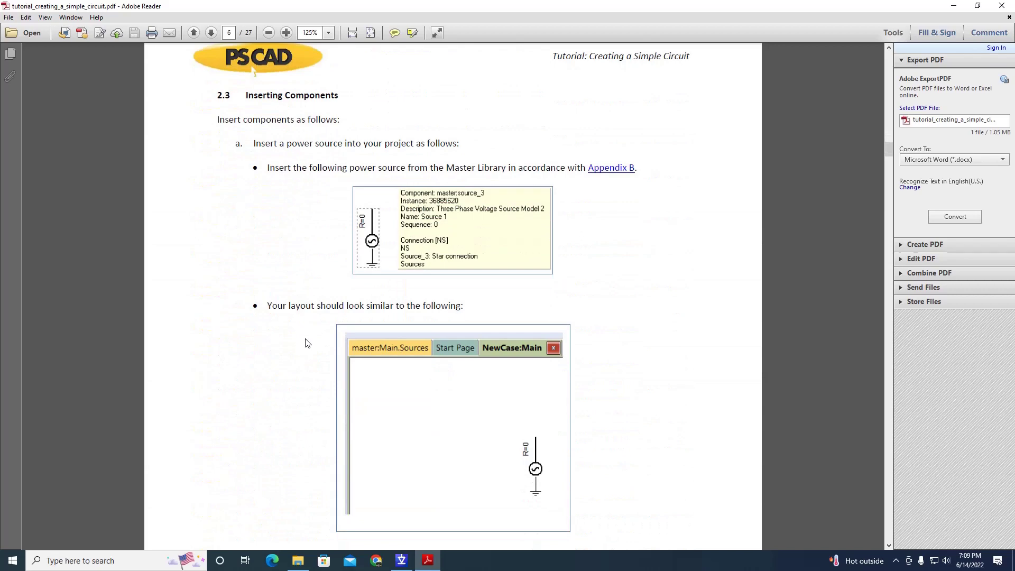
left_click(402, 560)
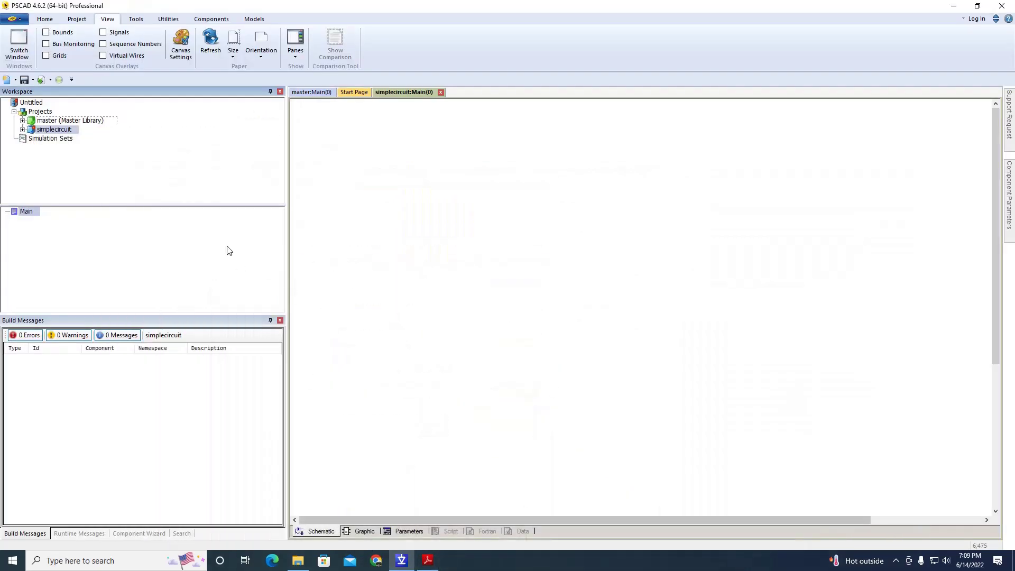
Step: Copy the R=0 voltage source from the master library's full Sources page
left_click(53, 120)
double_click(27, 211)
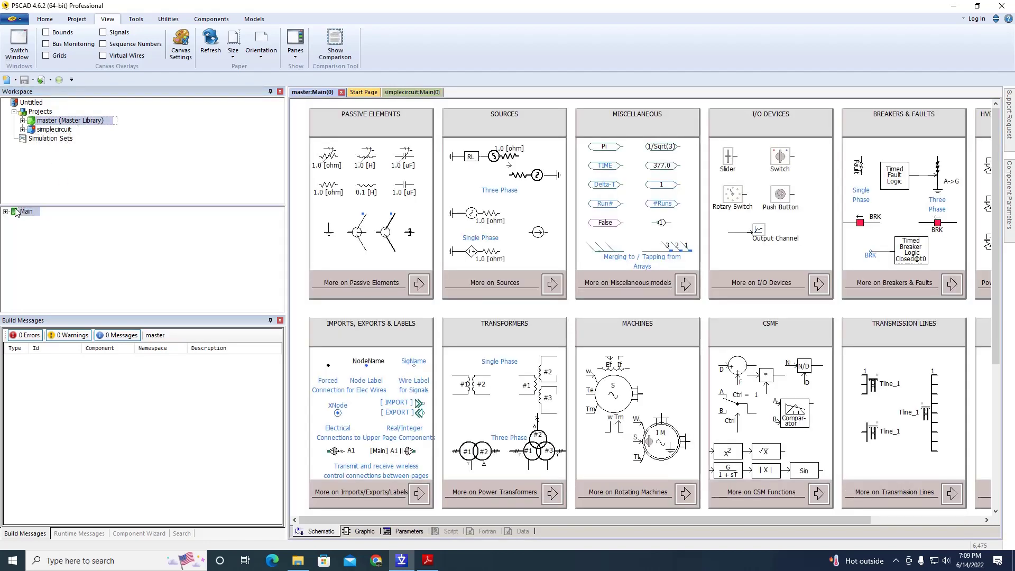
left_click(553, 284)
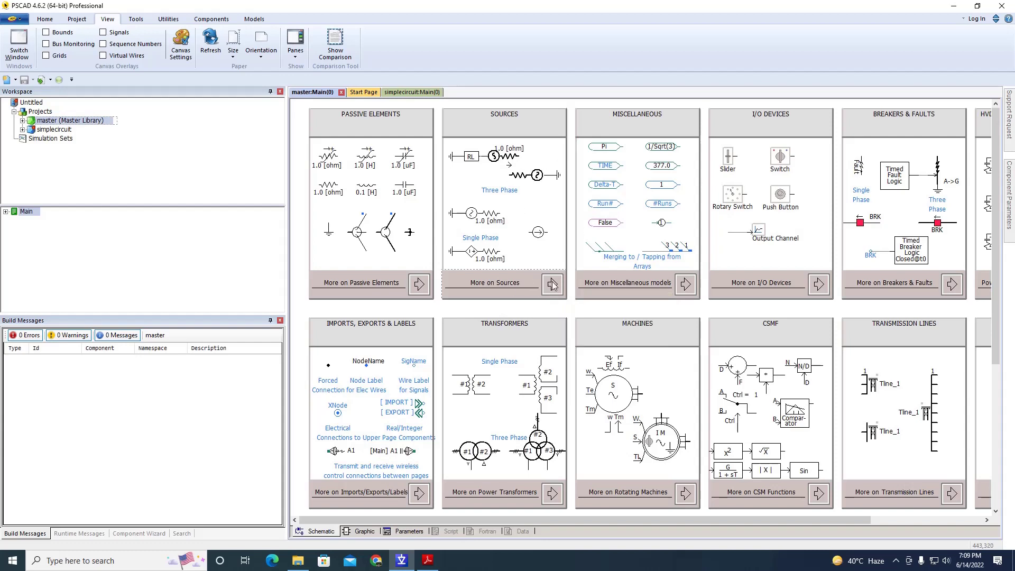
double_click(552, 283)
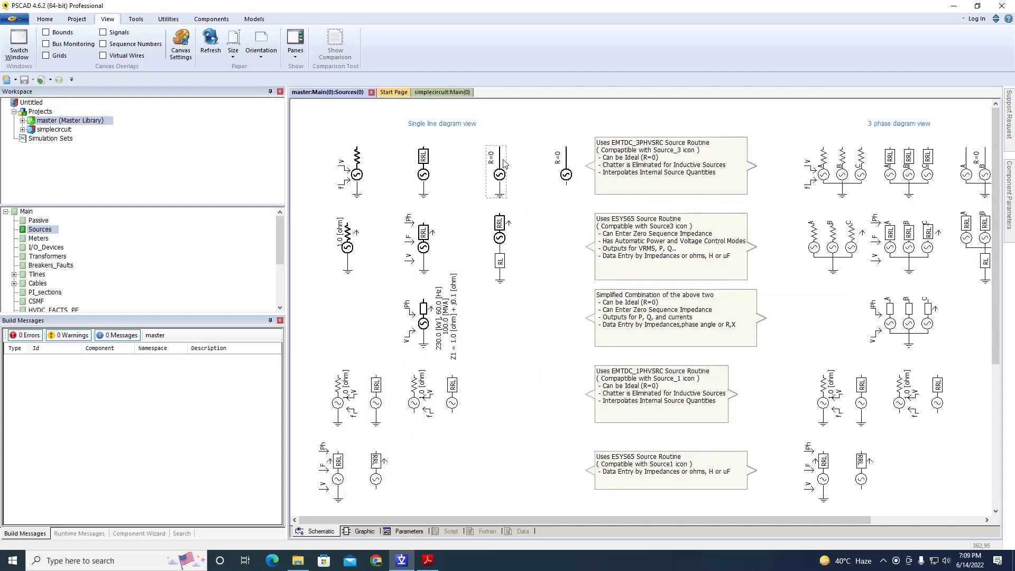
right_click(504, 163)
left_click(532, 289)
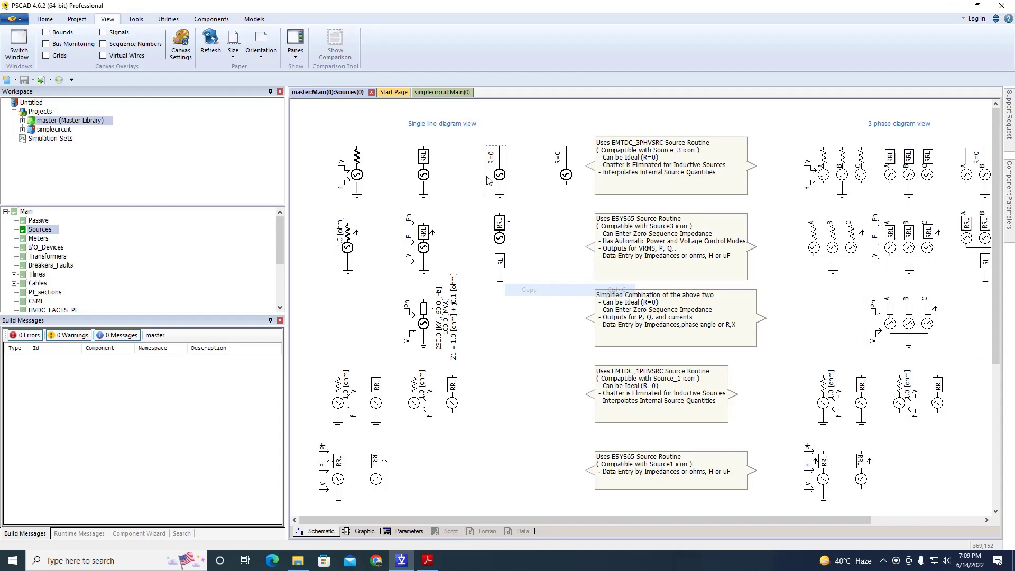
Step: Paste the copied source onto the empty simplecircuit canvas
left_click(54, 130)
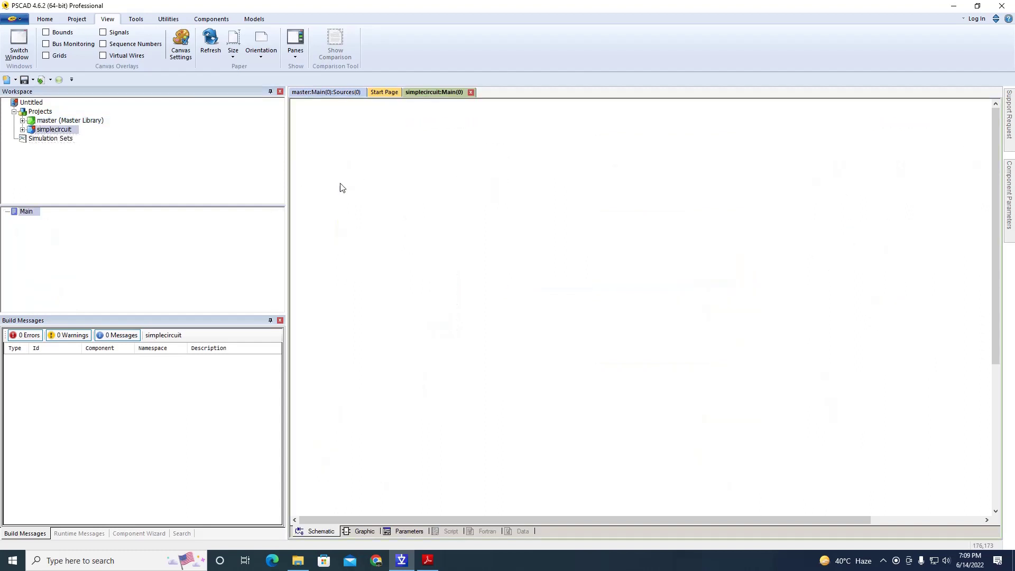
right_click(397, 193)
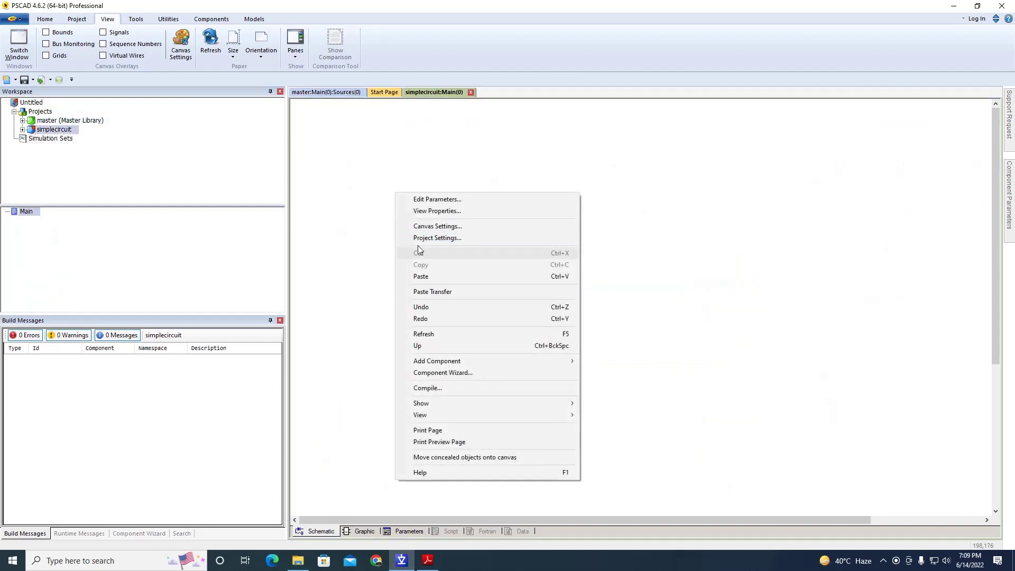
left_click(426, 277)
Step: Lower the source and place a 1.0 ohm resistor to its right
left_click_drag(396, 193, 395, 232)
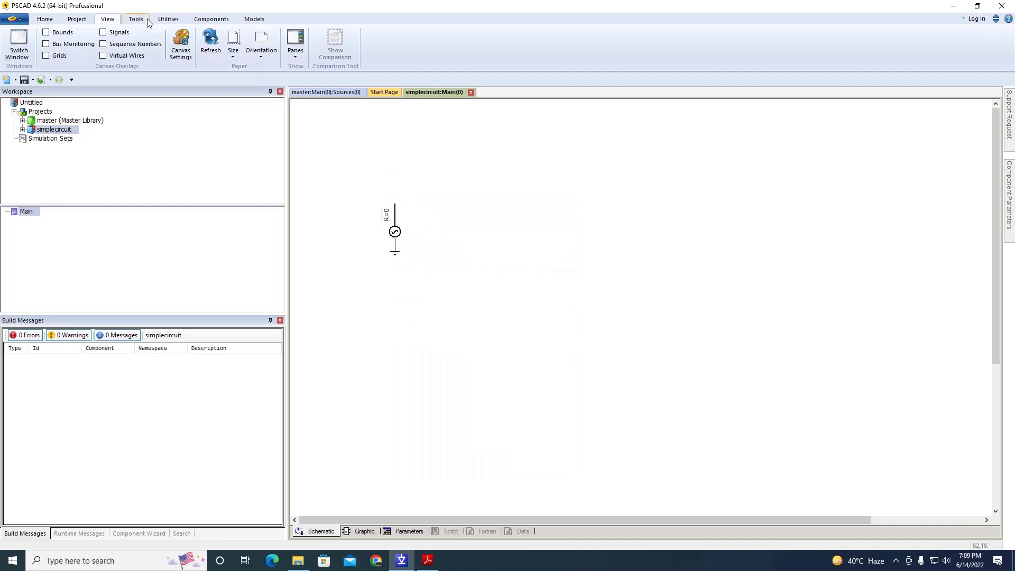
left_click(211, 18)
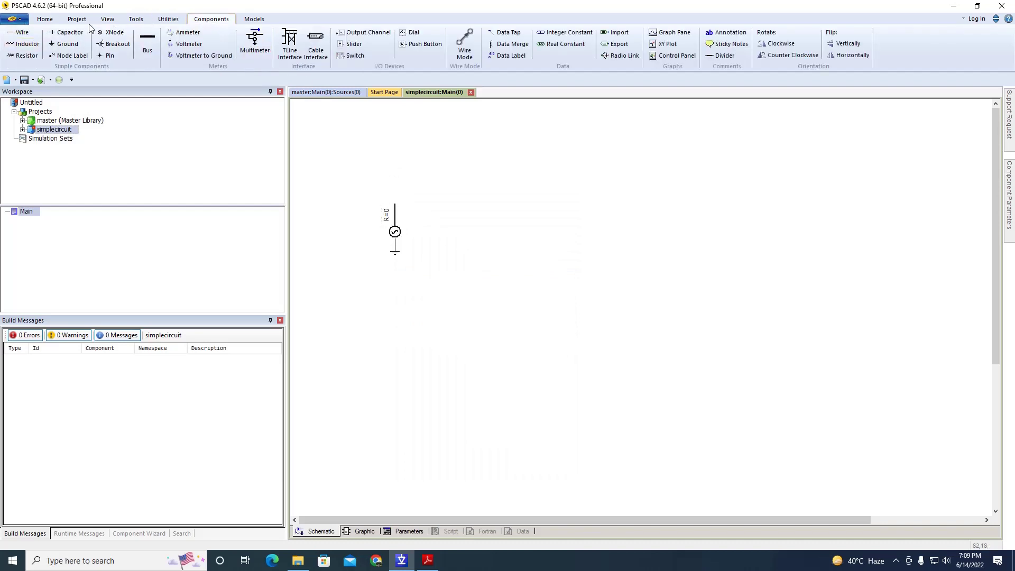
left_click(20, 58)
left_click_drag(466, 221, 443, 198)
left_click(442, 198)
Step: Add a vertical 250 ohm copy of the resistor and raise the first resistor slightly
mouse_move(442, 196)
left_mouse_down()
mouse_move(563, 234)
mouse_move(527, 232)
left_mouse_up()
key("r")
double_click(528, 232)
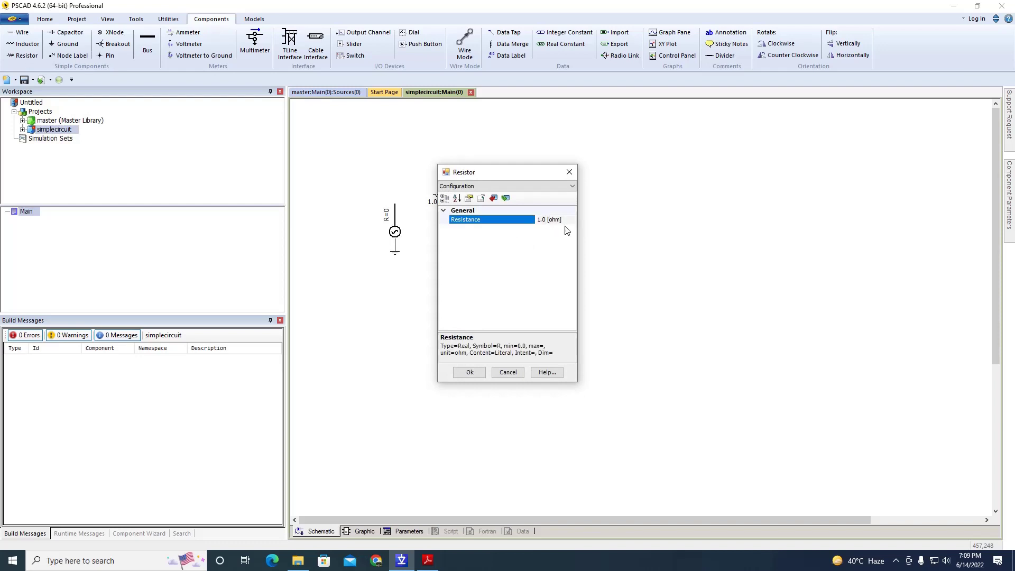
key("BackSpace")
key("BackSpace")
key("BackSpace")
type("250")
key("Return")
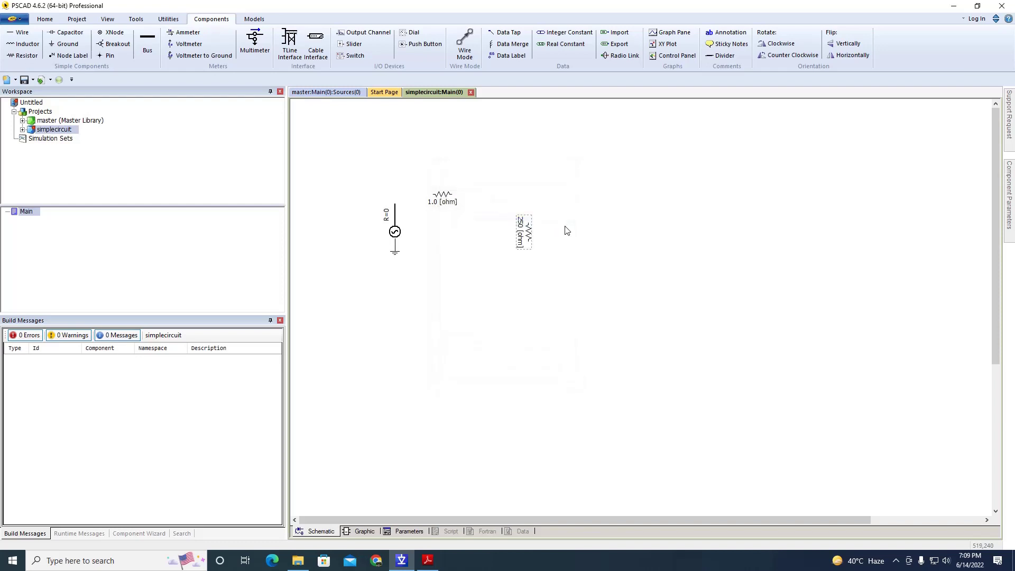
left_click_drag(443, 198, 451, 188)
Step: Wire the 1.0 ohm resistor to the 250 ohm resistor's top and add an ammeter at its left end
left_click(464, 44)
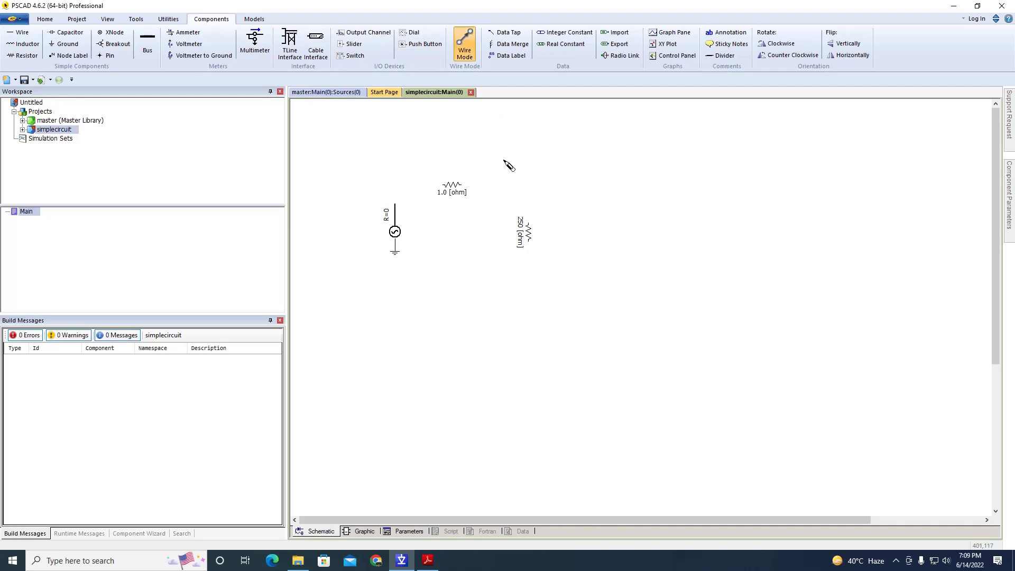
left_click(463, 187)
left_click(530, 229)
key("Escape")
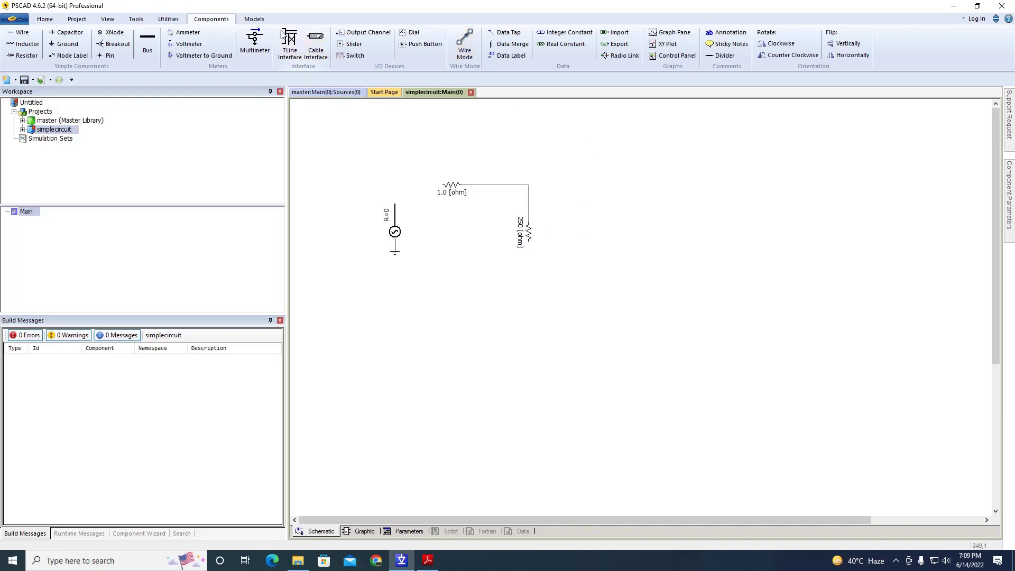
left_click(188, 33)
left_click(428, 190)
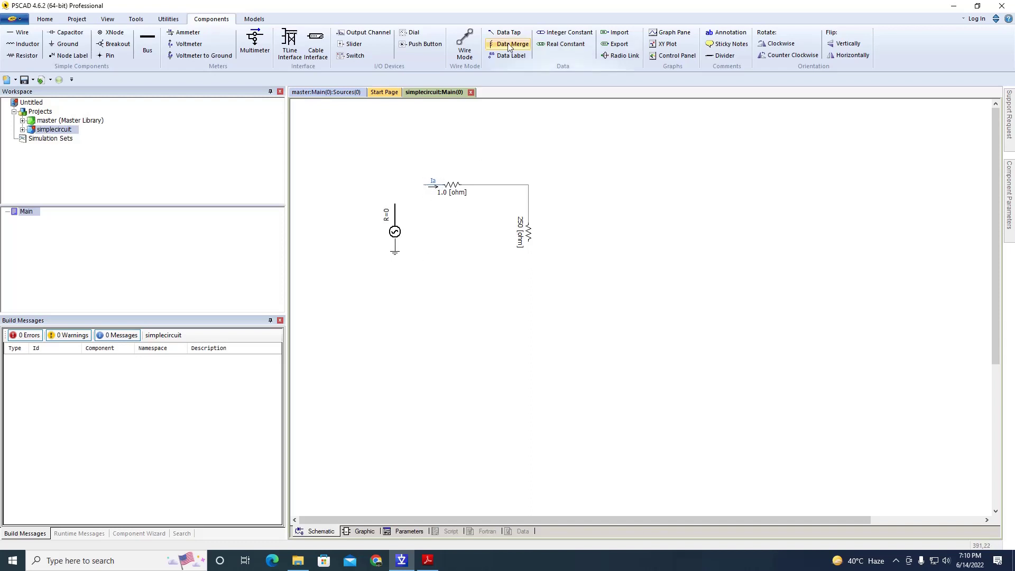
Step: Wire the ammeter's left end down to the source's top terminal
left_click(464, 44)
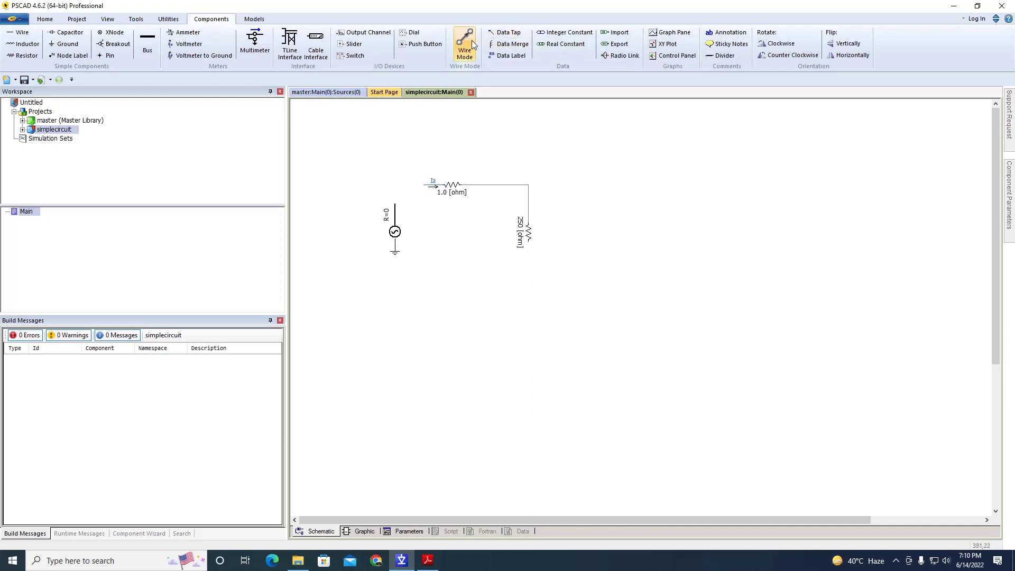
left_click(395, 204)
key("Escape")
left_click(465, 43)
left_click(434, 187)
left_click(398, 211)
left_click(396, 207)
key("Escape")
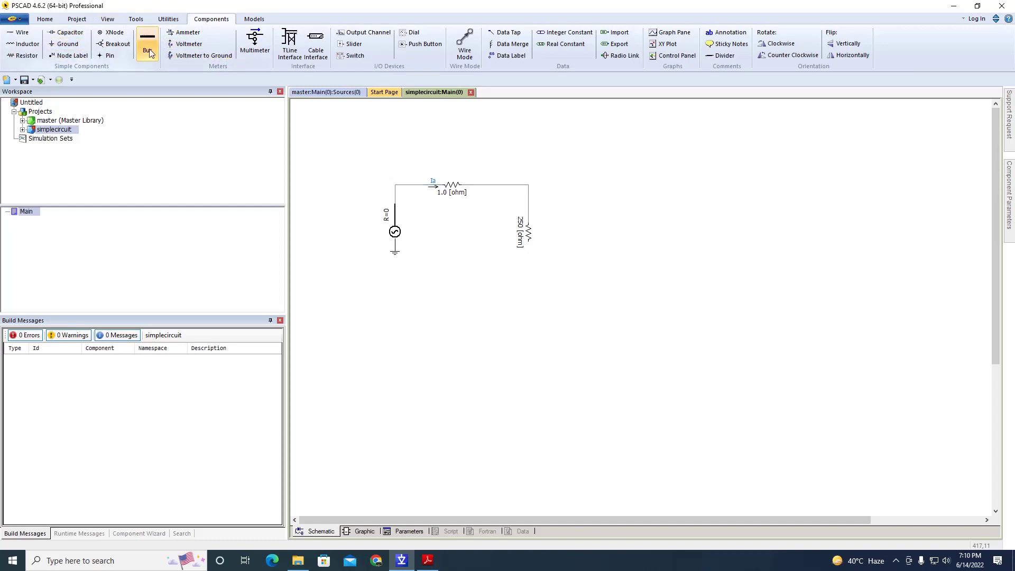
Step: Place an upright ground below the 250 ohm resistor and wire its bottom end to it
left_click(64, 44)
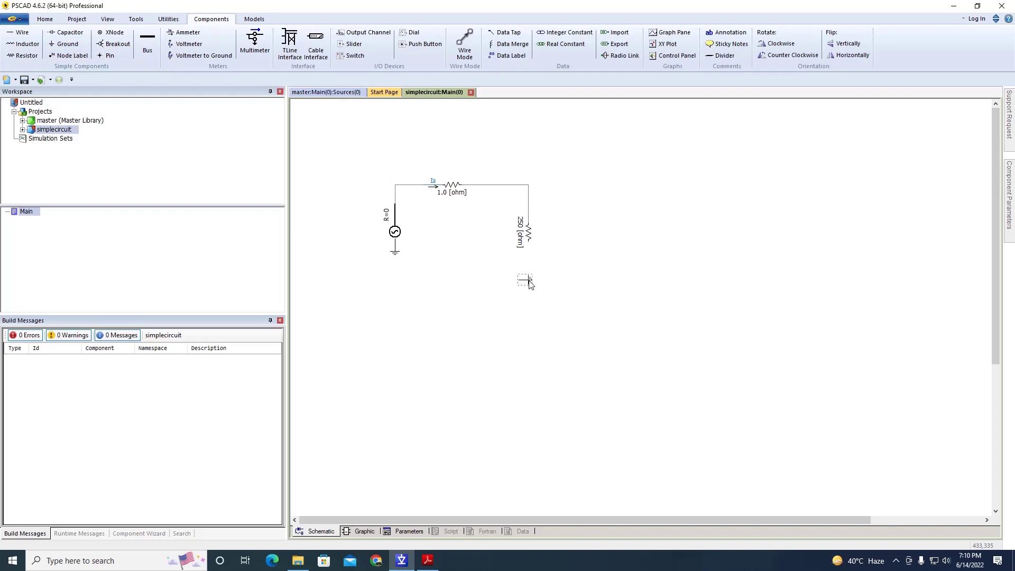
key("r")
left_click_drag(530, 281, 527, 267)
key("ctrl+w")
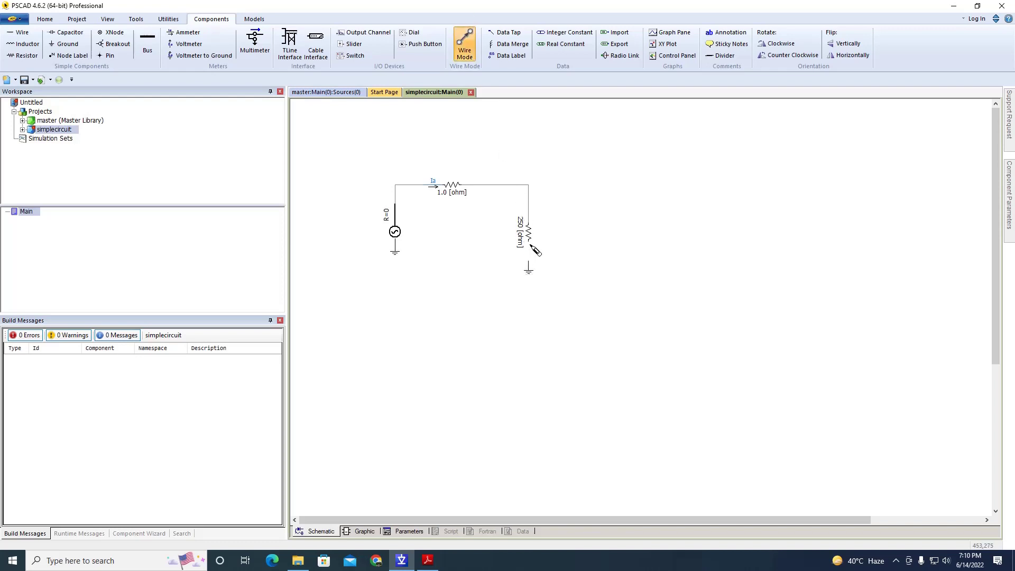
left_click(528, 243)
left_click(530, 268)
key("Escape")
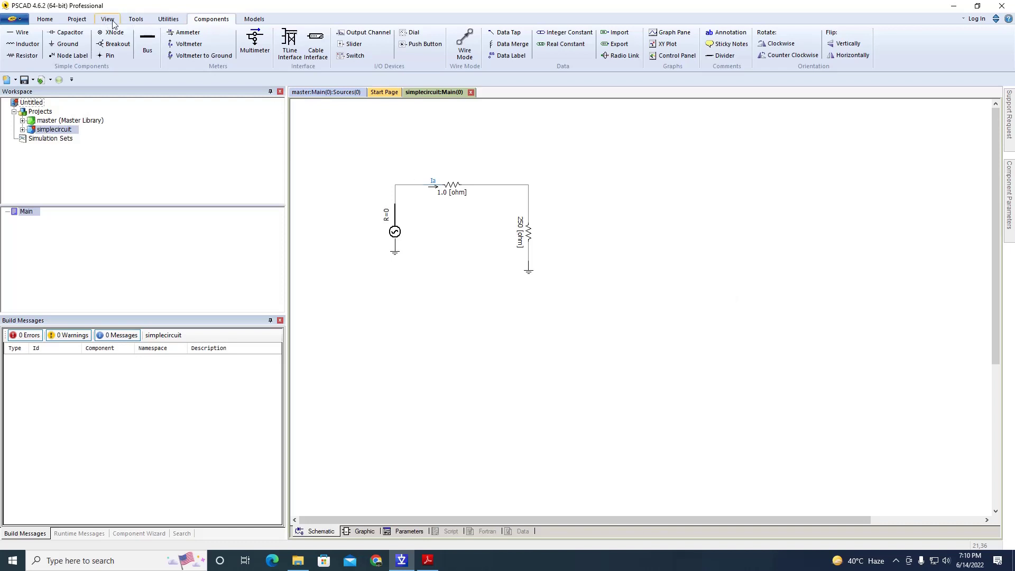
Step: Place an output channel below the circuit
left_click(368, 32)
left_click(401, 322)
left_click_drag(403, 321, 418, 319)
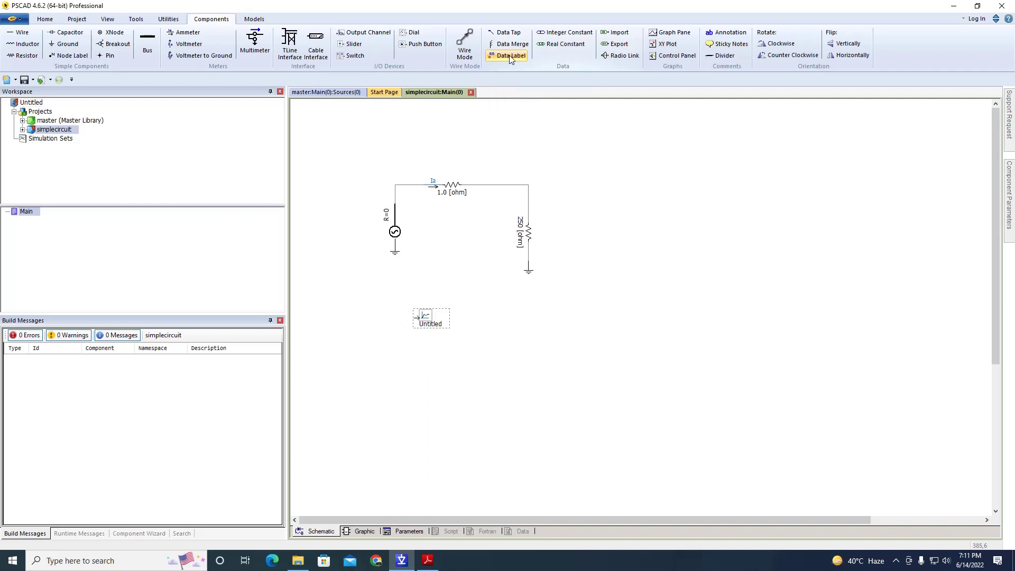
Step: Run a wire left from the Untitled channel's input and end it with a data label
left_click(465, 44)
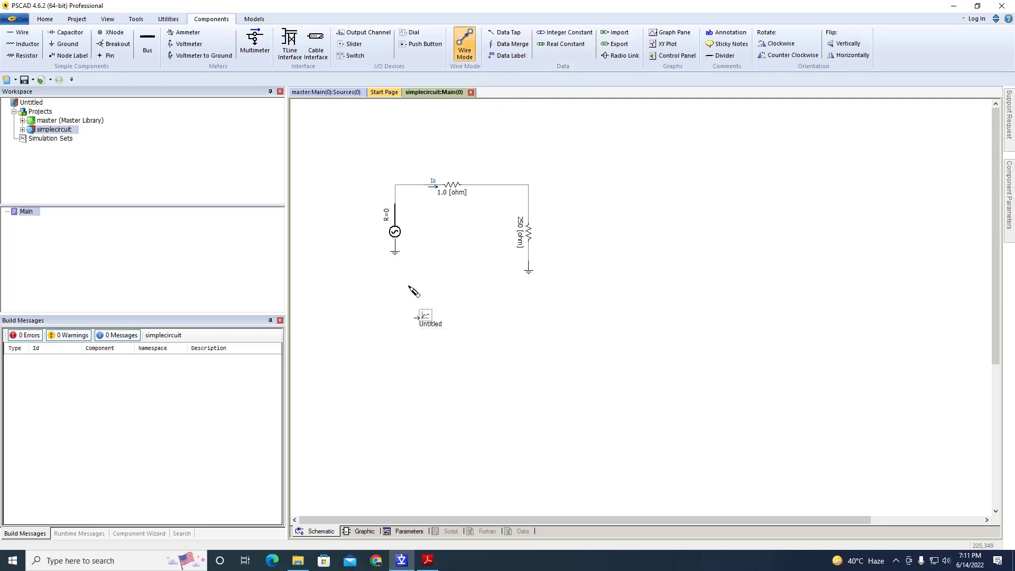
left_click(418, 319)
left_click(370, 321)
key("Escape")
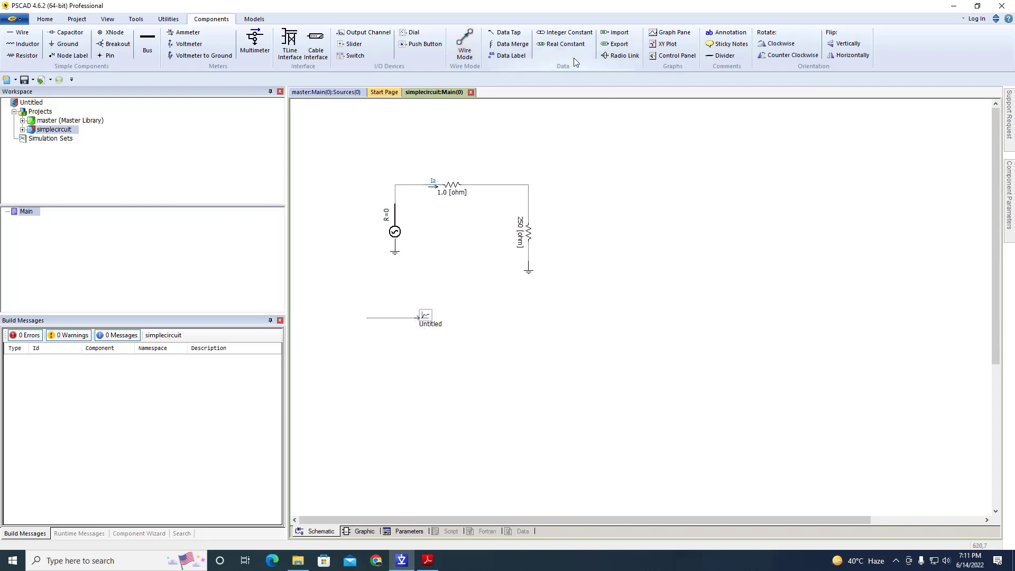
left_click(510, 57)
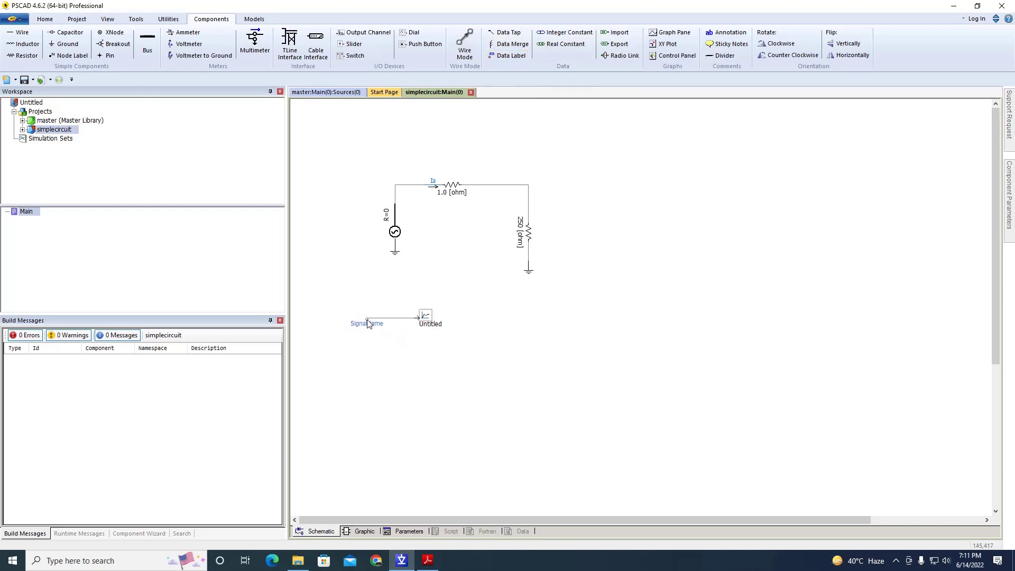
left_click(366, 323)
Step: Change the data label's Data Signal Name from SignalName to Ia
double_click(365, 324)
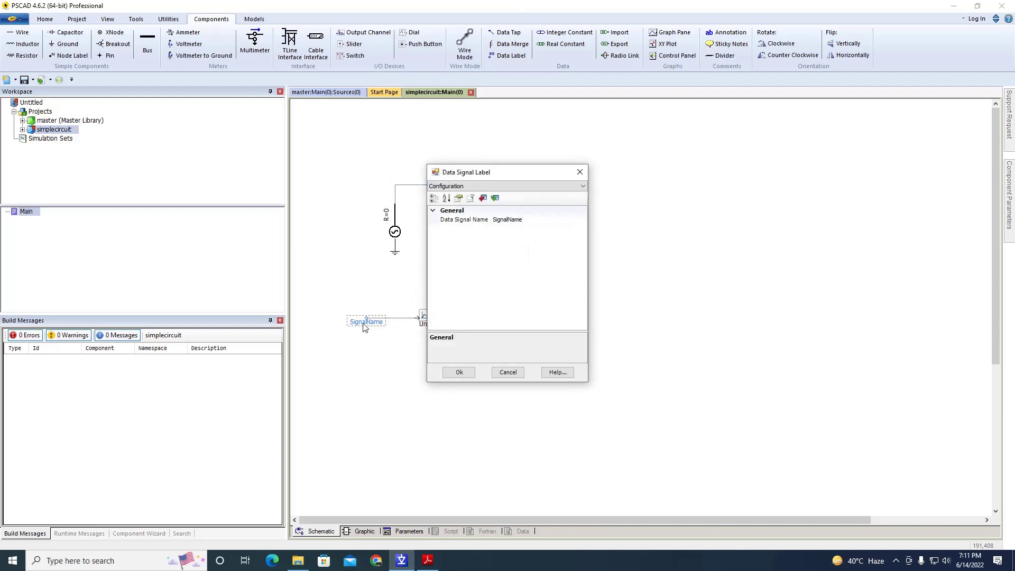
left_click(518, 220)
left_click_drag(525, 220, 485, 225)
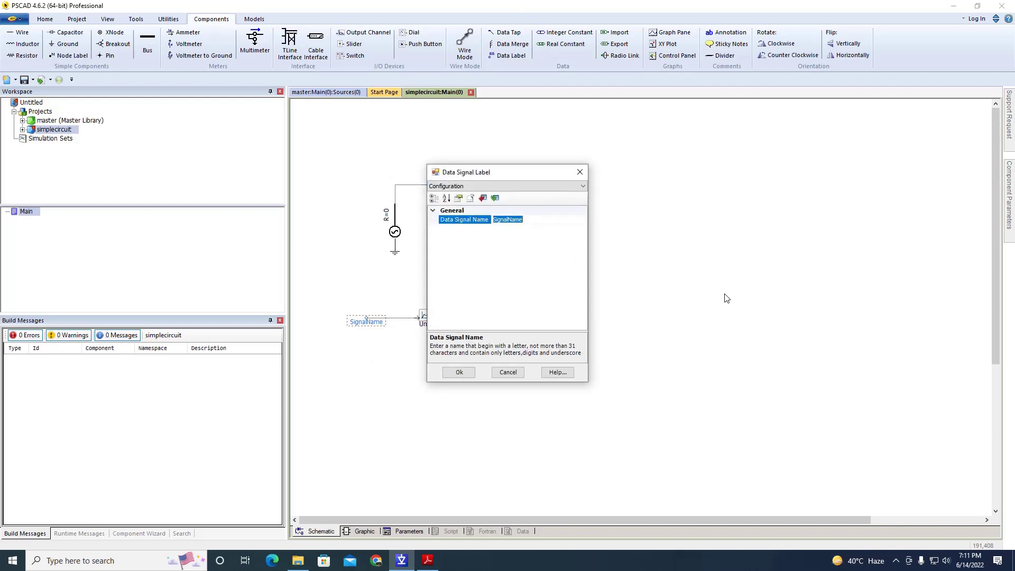
type("Ia")
key("Return")
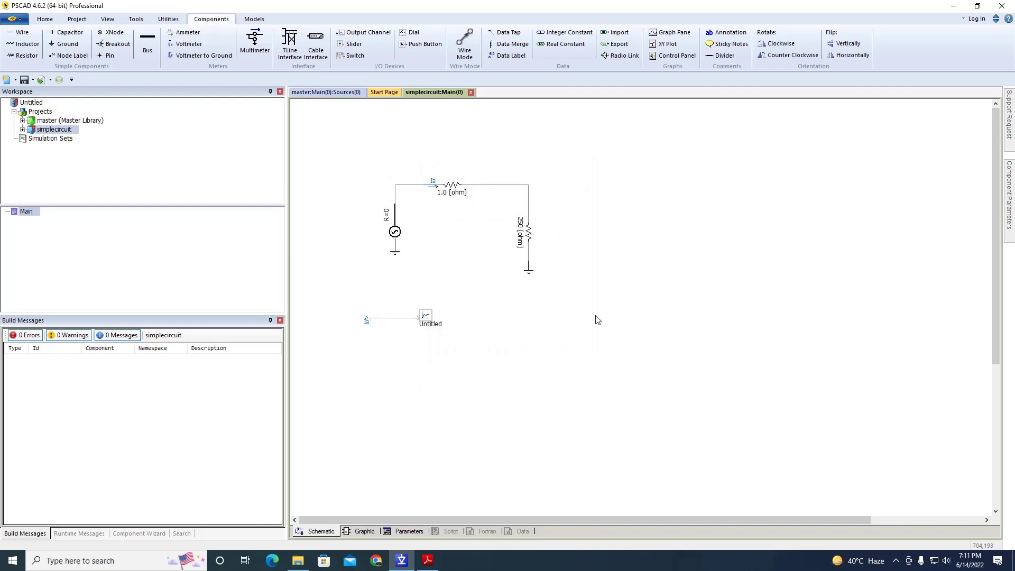
Step: Place a graph pane below-right of the circuit and add an analog overlay graph
left_click(670, 36)
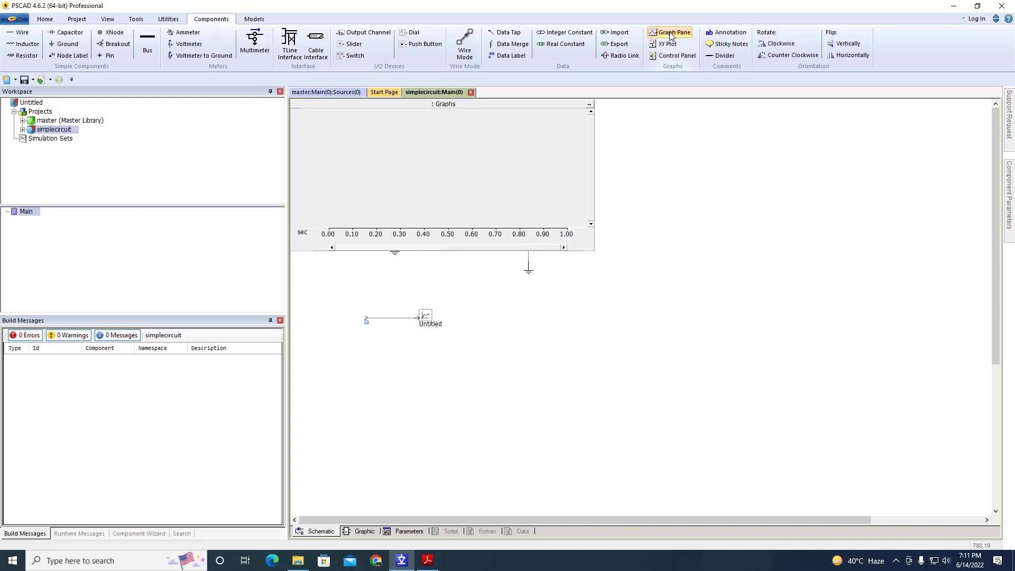
left_click(715, 312)
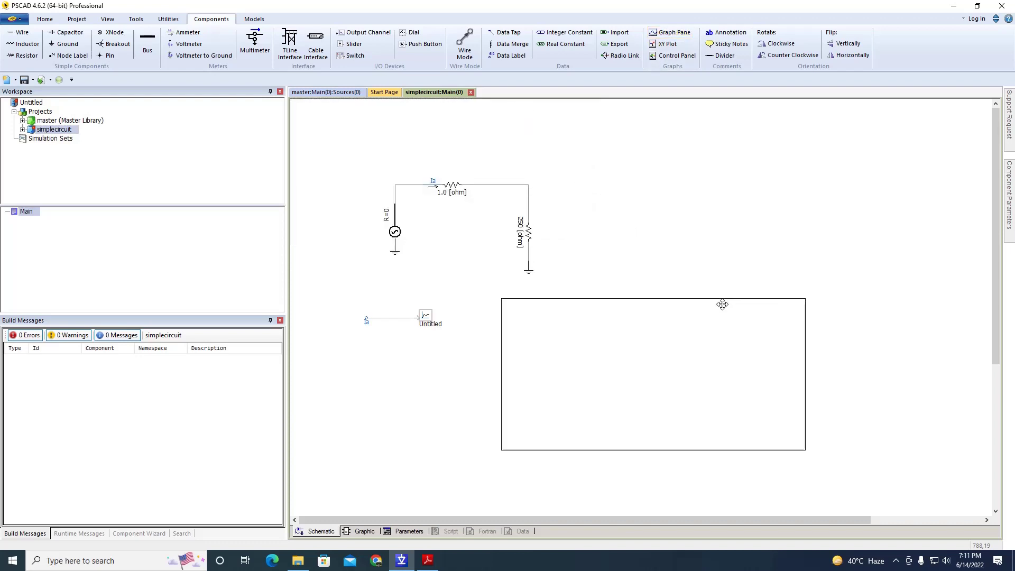
mouse_move(716, 353)
left_mouse_down()
mouse_move(830, 385)
mouse_move(551, 371)
left_mouse_up()
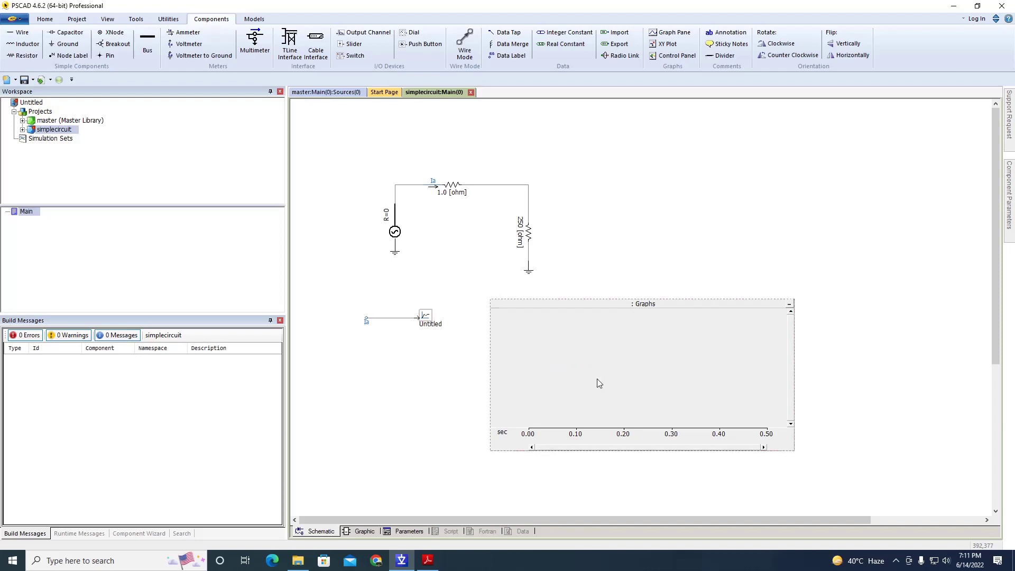
right_click(582, 374)
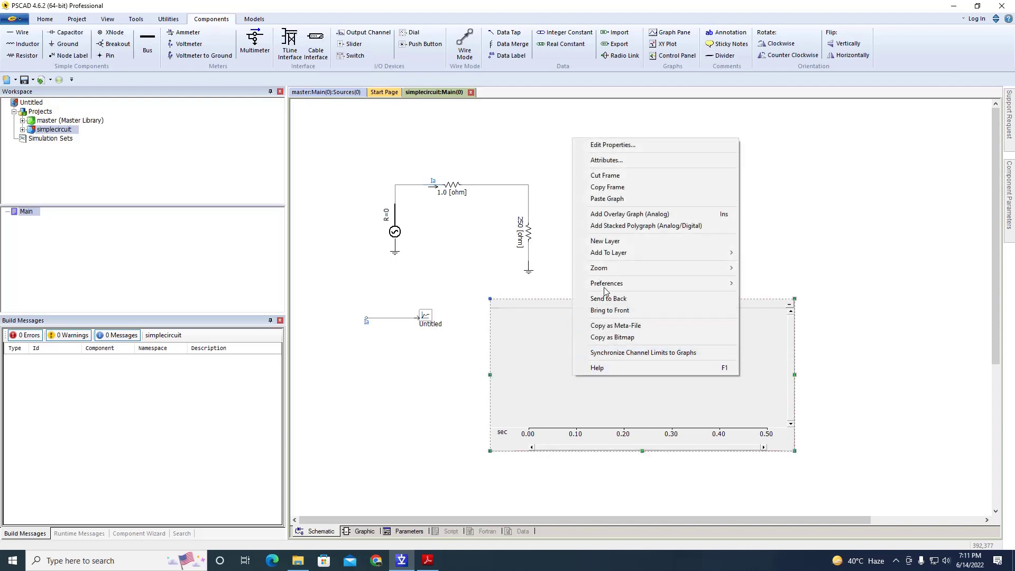
left_click(637, 214)
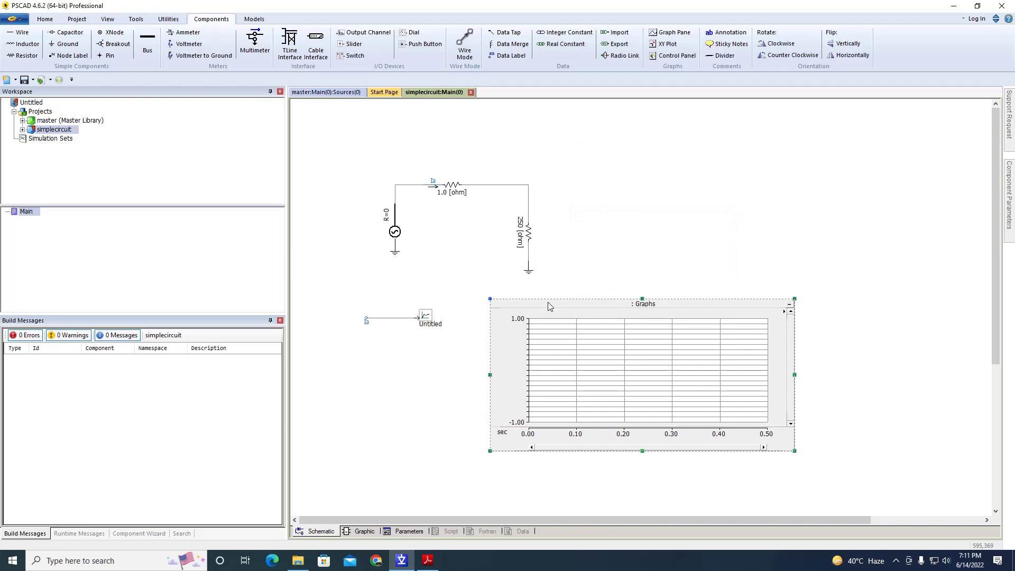
Step: Plot the Untitled output channel's signal on the overlay graph
left_click_drag(548, 305, 539, 296)
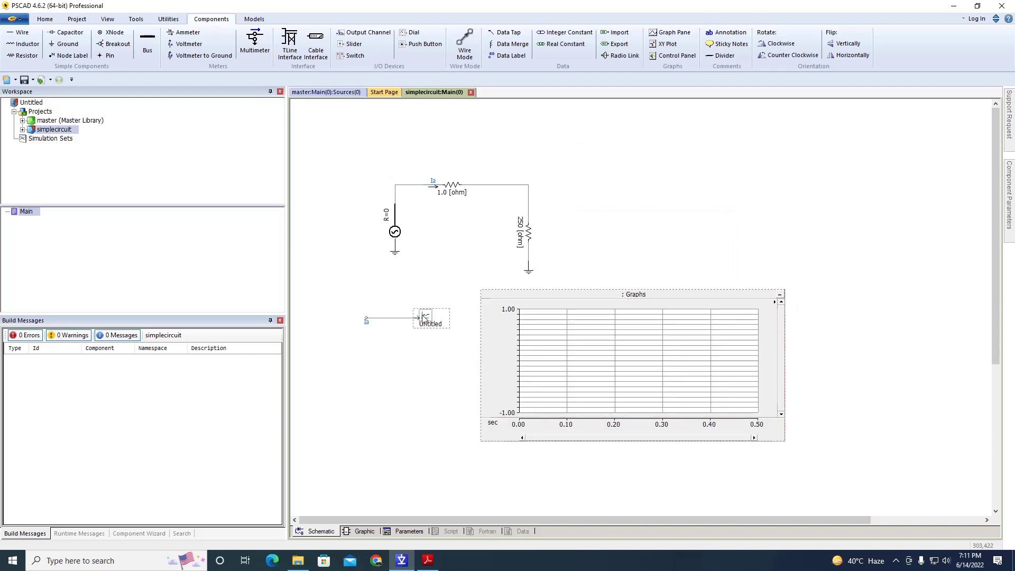
left_click_drag(429, 318, 555, 337)
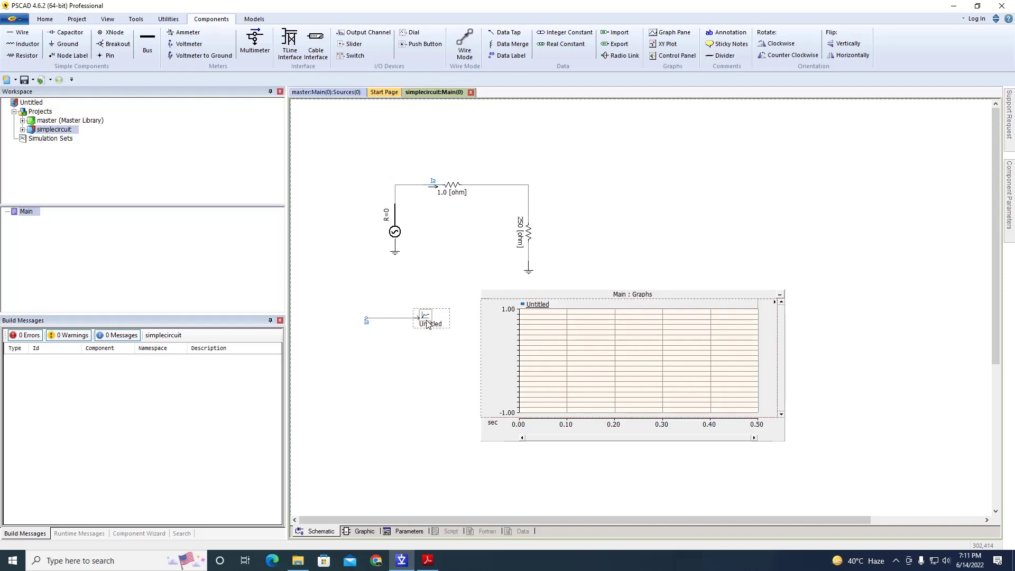
left_click(376, 329)
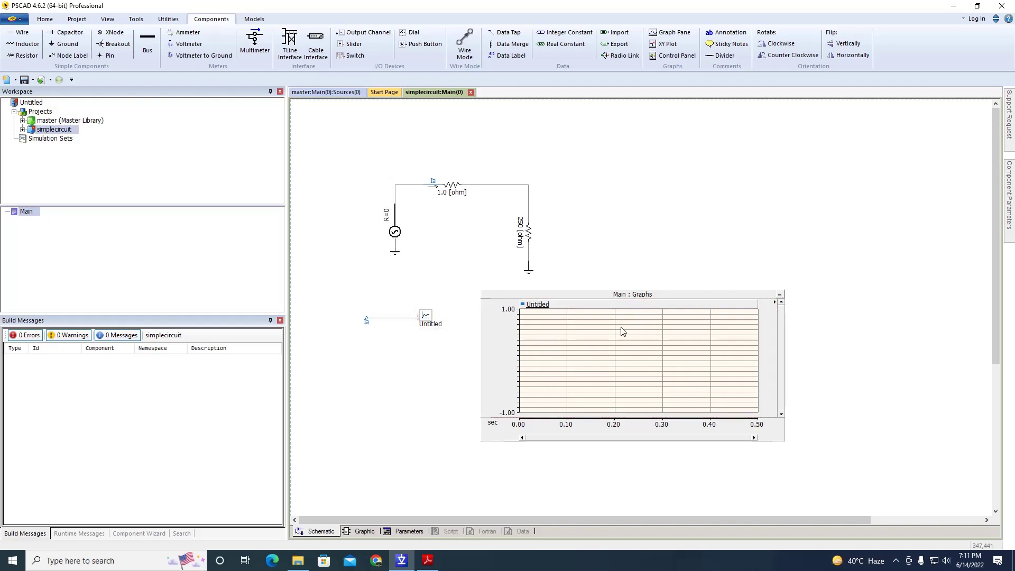
Step: Select the graph, then build and run the simplecircuit project to plot the Ia current
left_click(646, 345)
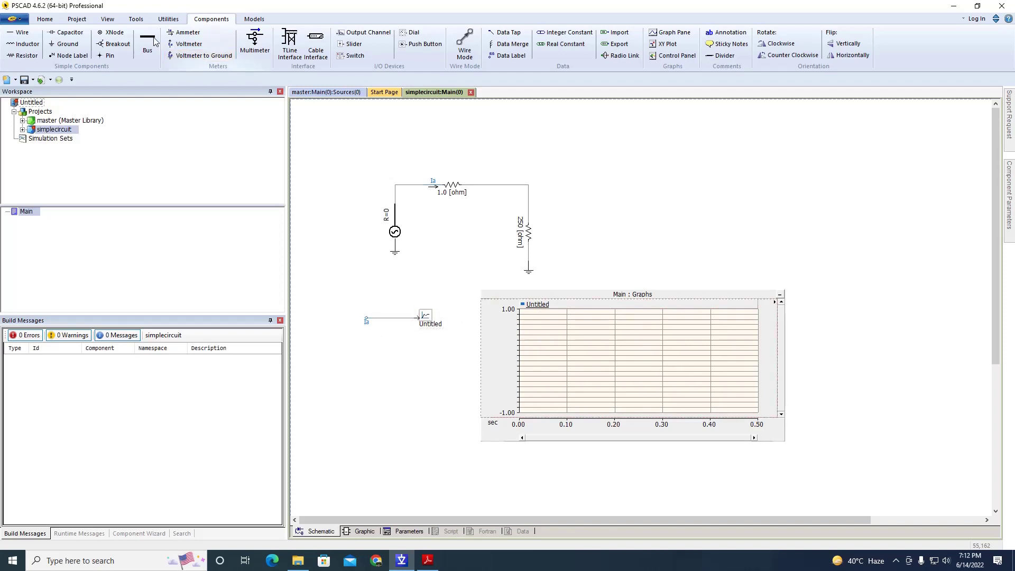
left_click(44, 18)
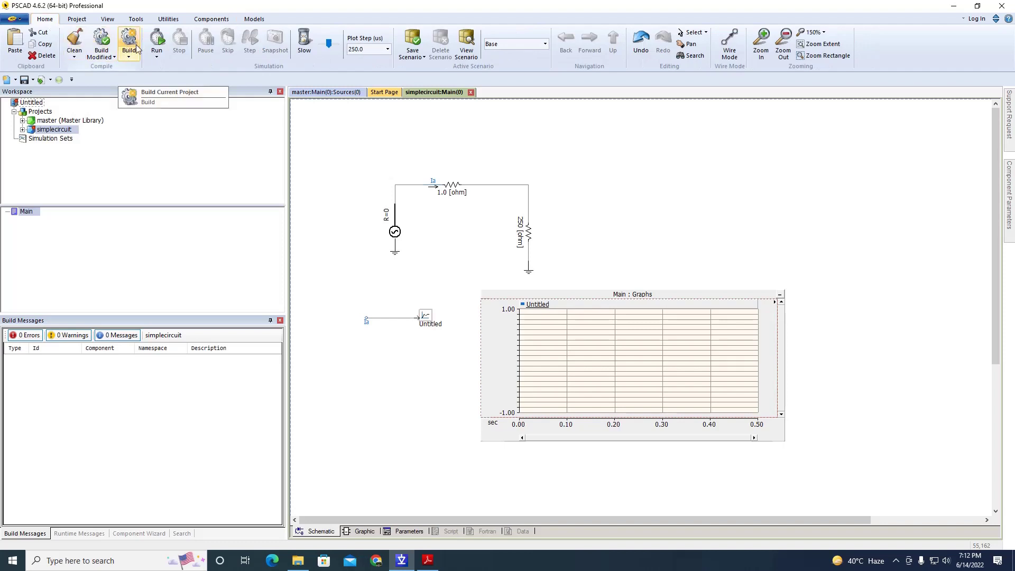
left_click(156, 42)
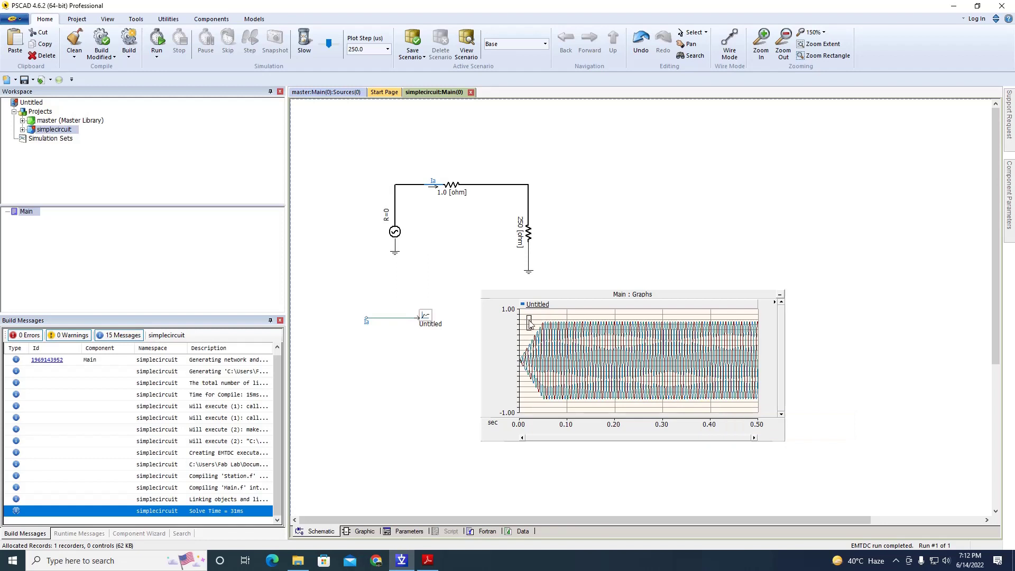
Step: Zoom the graph into the first 0.12 s of the waveforms, then reset to the full view
mouse_move(527, 316)
left_mouse_down()
mouse_move(600, 418)
mouse_move(623, 414)
left_mouse_up()
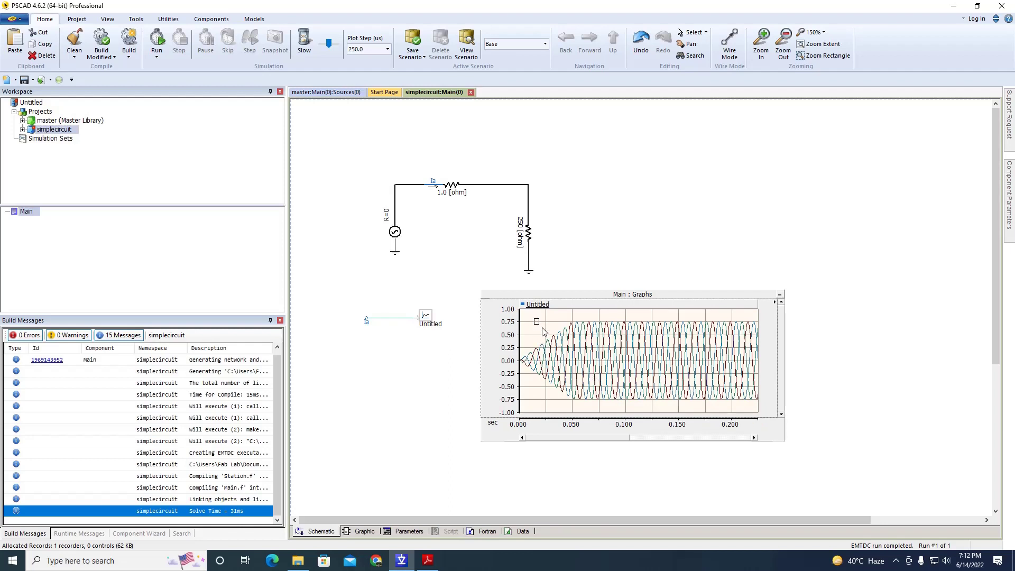
left_click_drag(536, 321, 645, 410)
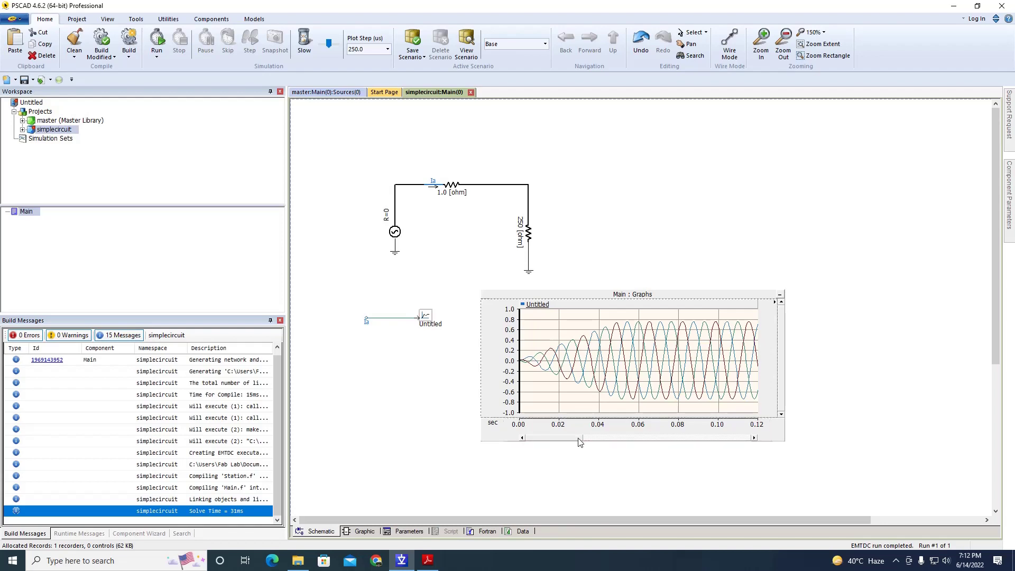
mouse_move(583, 441)
left_mouse_down()
mouse_move(741, 446)
mouse_move(558, 429)
mouse_move(741, 441)
mouse_move(543, 443)
left_mouse_up()
key("r")
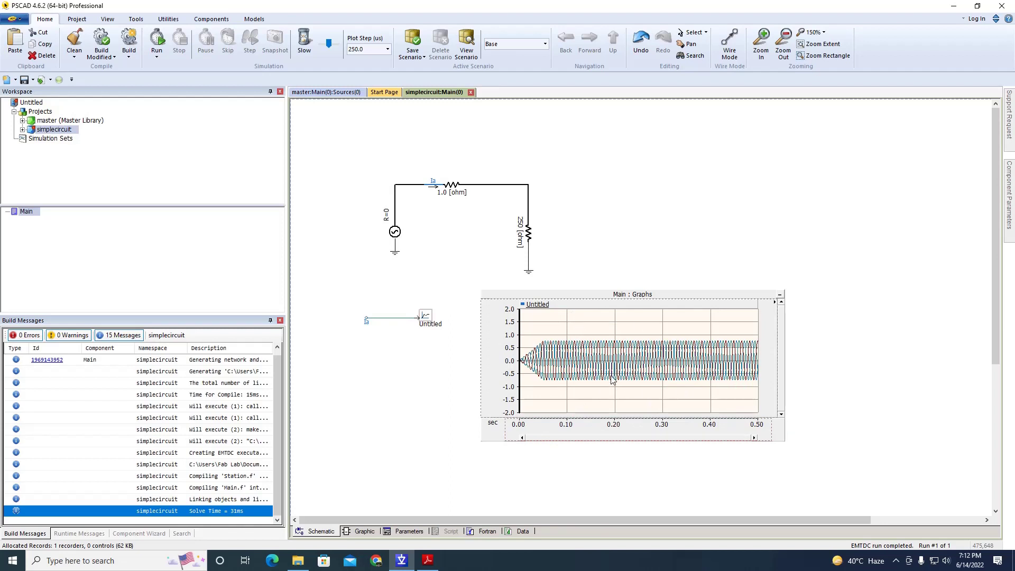
Step: Read curve values while fitting the Y extents, then zoom into the first 0.2 s
left_click(679, 369)
key("y")
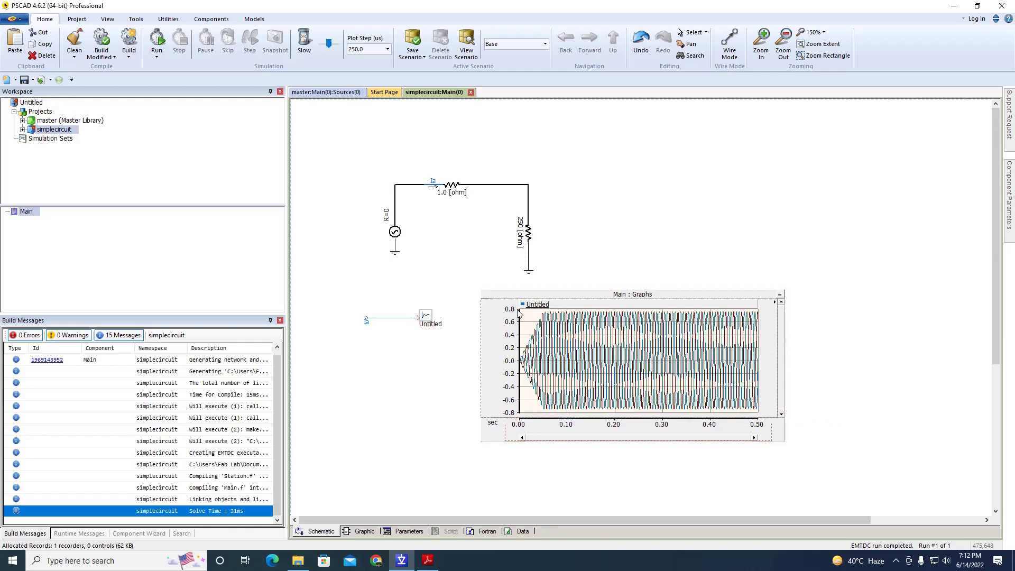
left_click(572, 347)
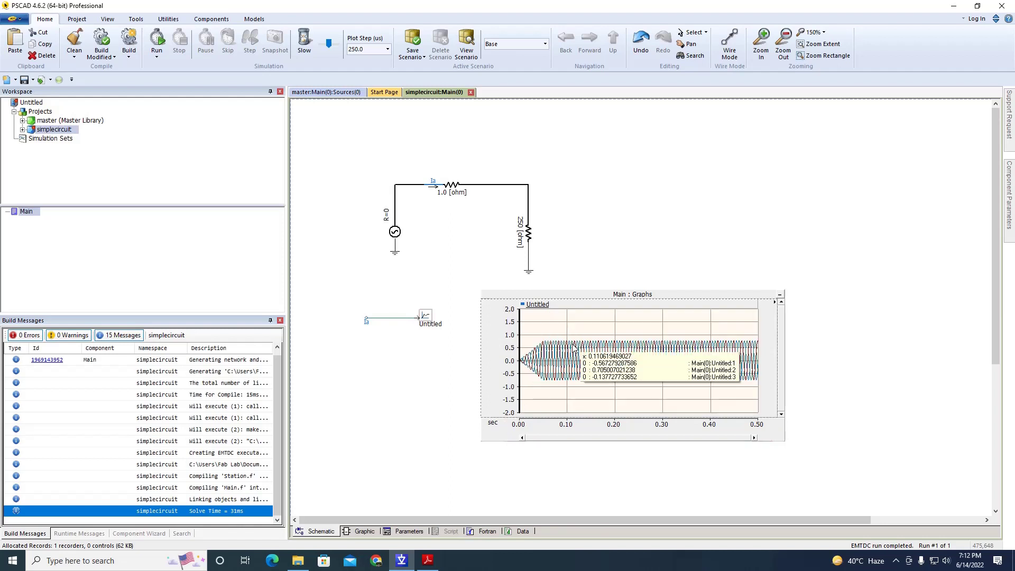
key("u")
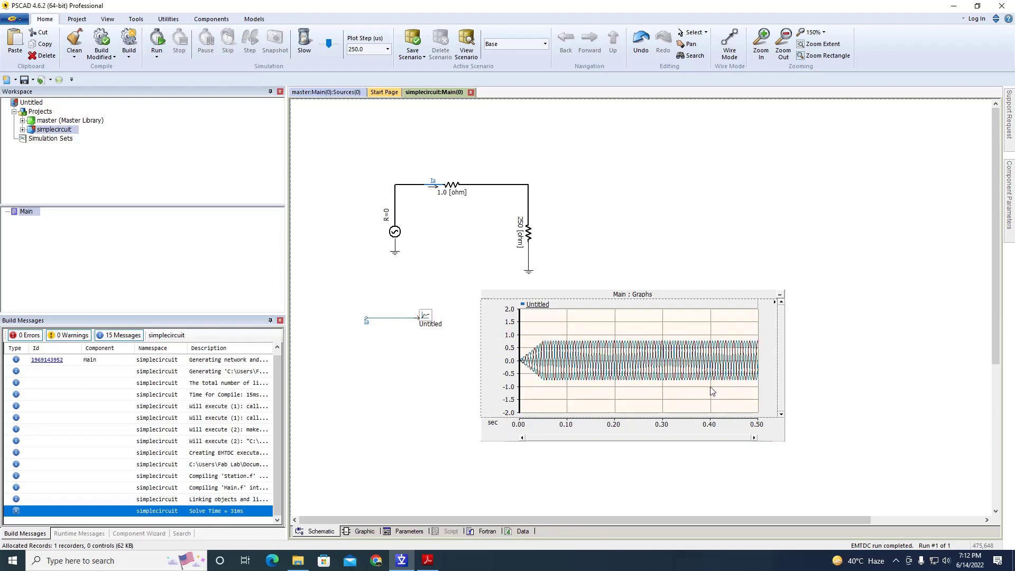
left_click(575, 361)
left_click_drag(525, 327, 618, 401)
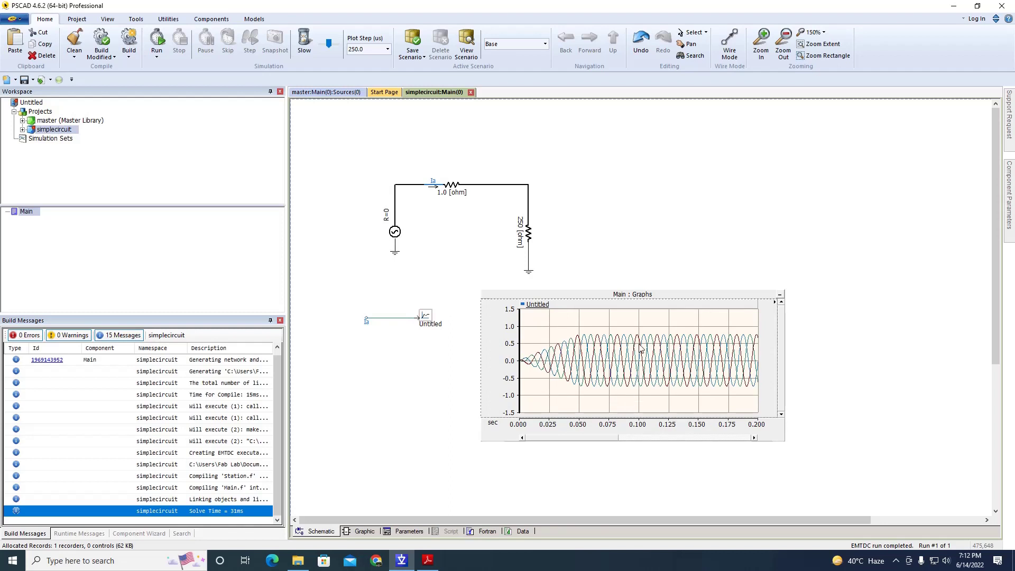
scroll(612, 433, "down", 2)
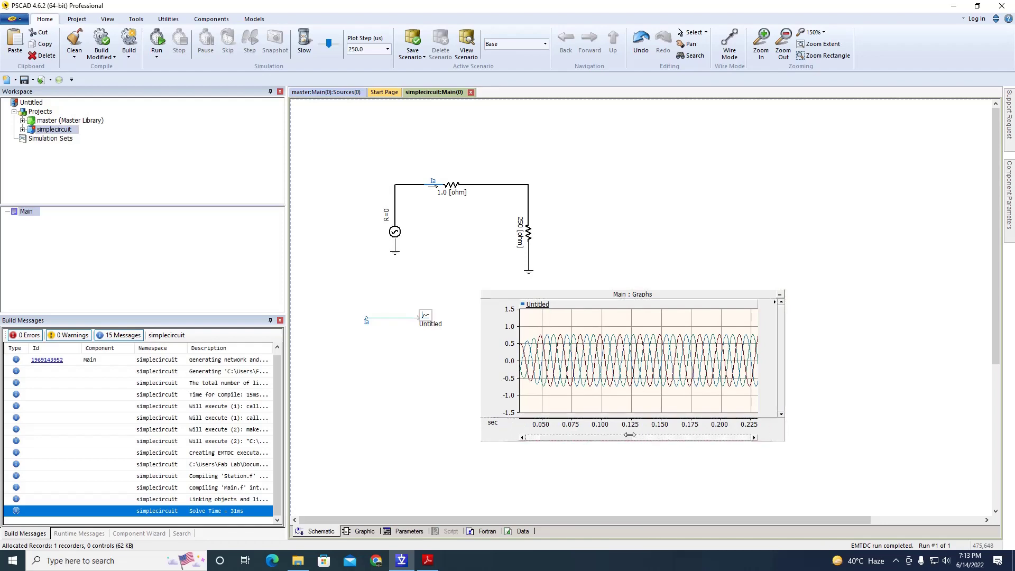
left_click_drag(620, 443, 510, 449)
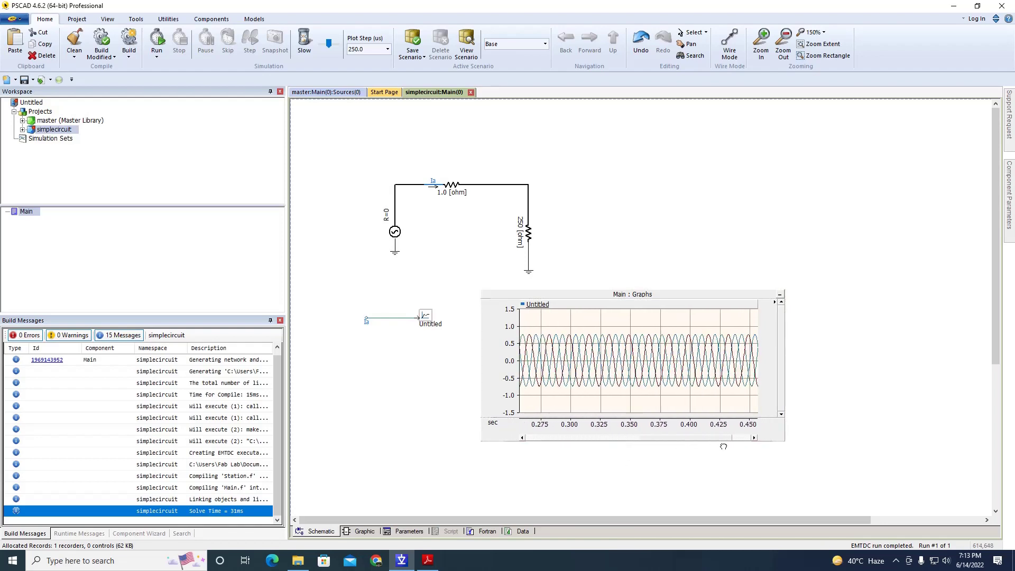